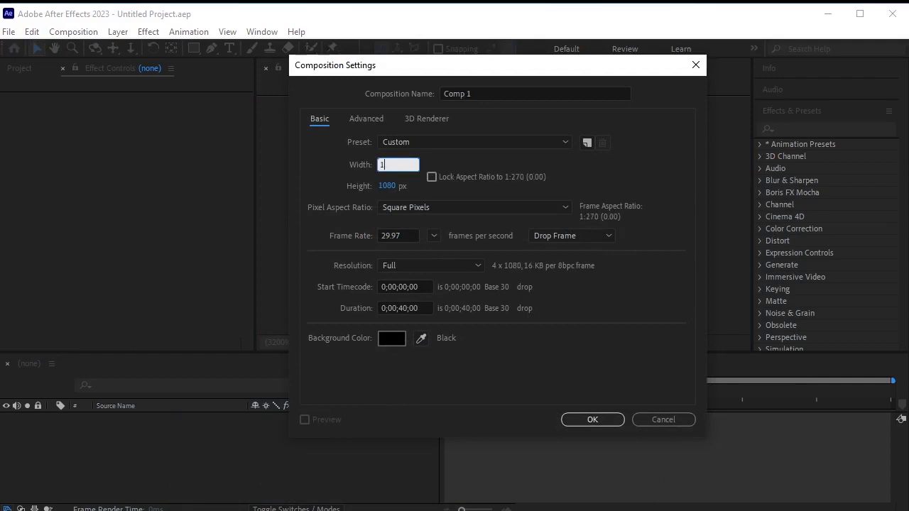
- Create the composition at 1000 px wide by 1000 px high and set its preview resolution to Third
text(000)
click(387, 186)
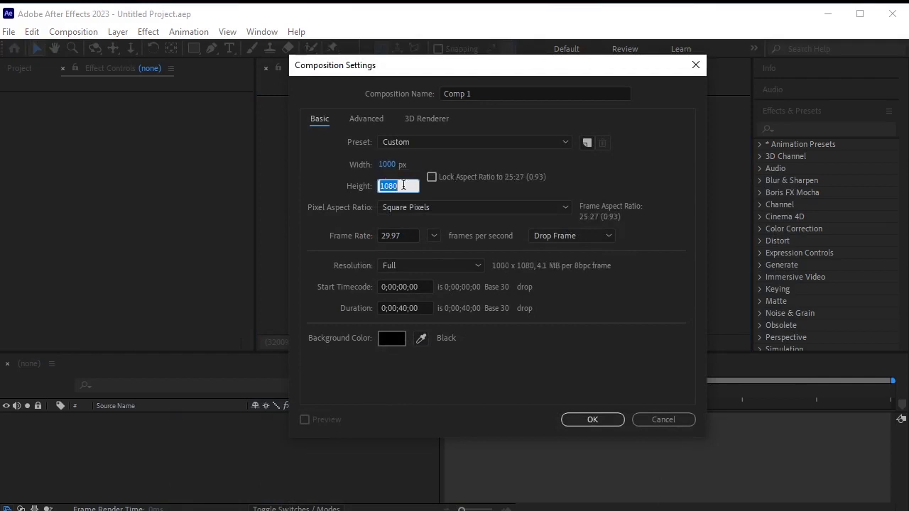
text(1000)
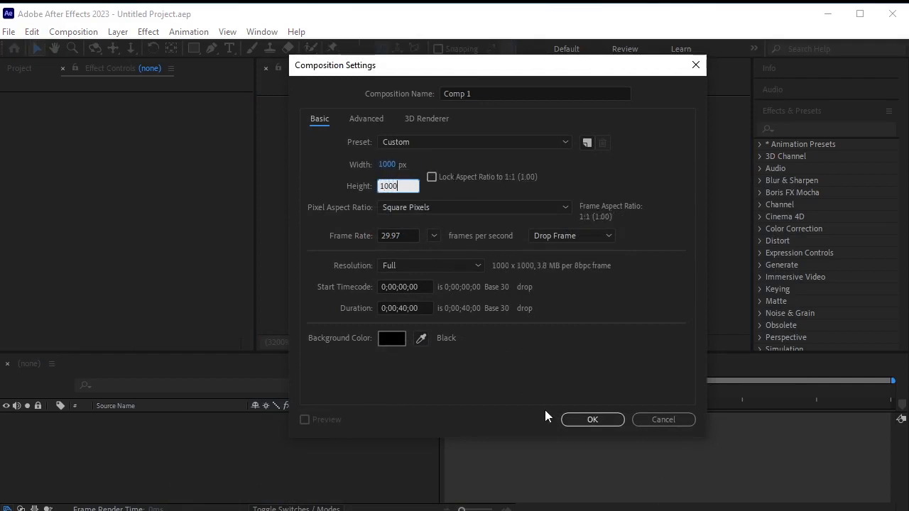
click(592, 420)
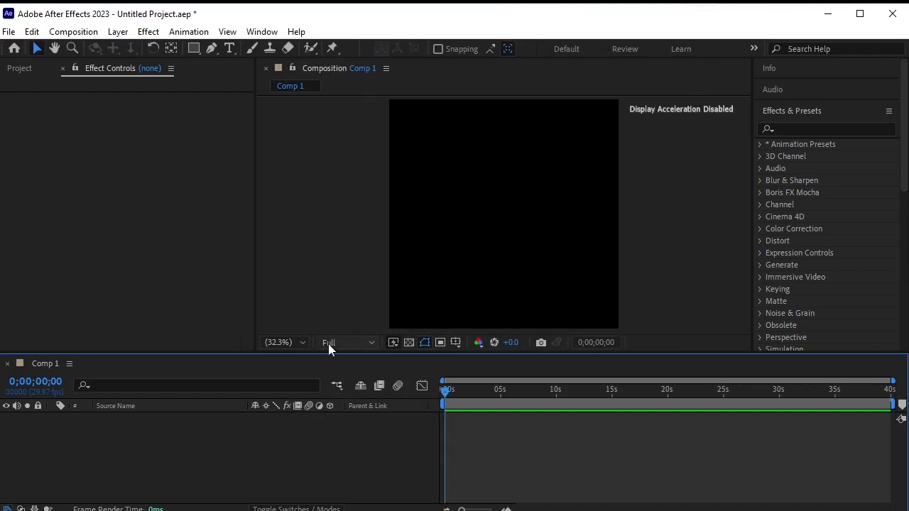
click(328, 346)
click(344, 410)
- Add a bright yellow solid layer at the full composition size as the background
click(118, 31)
mouse_move(160, 50)
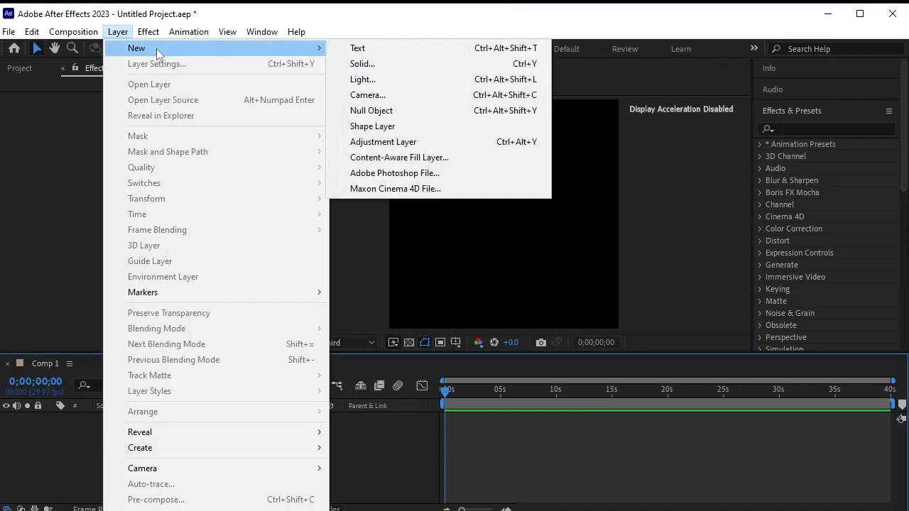
click(356, 64)
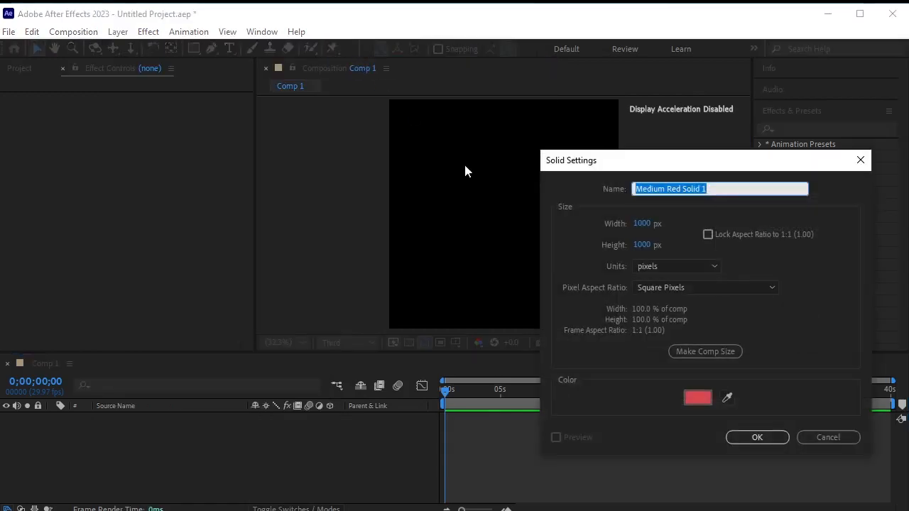
click(705, 399)
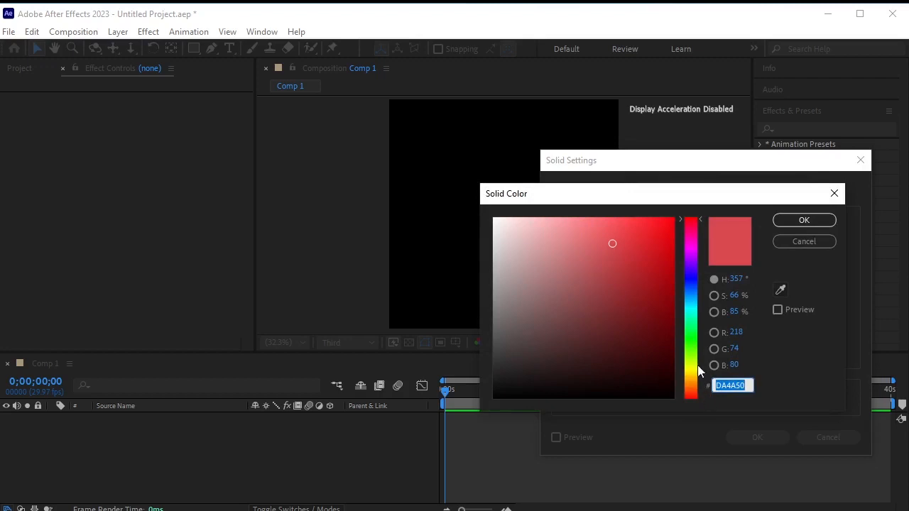
mouse_move(698, 369)
mouse_down()
mouse_move(689, 379)
mouse_move(686, 372)
mouse_up()
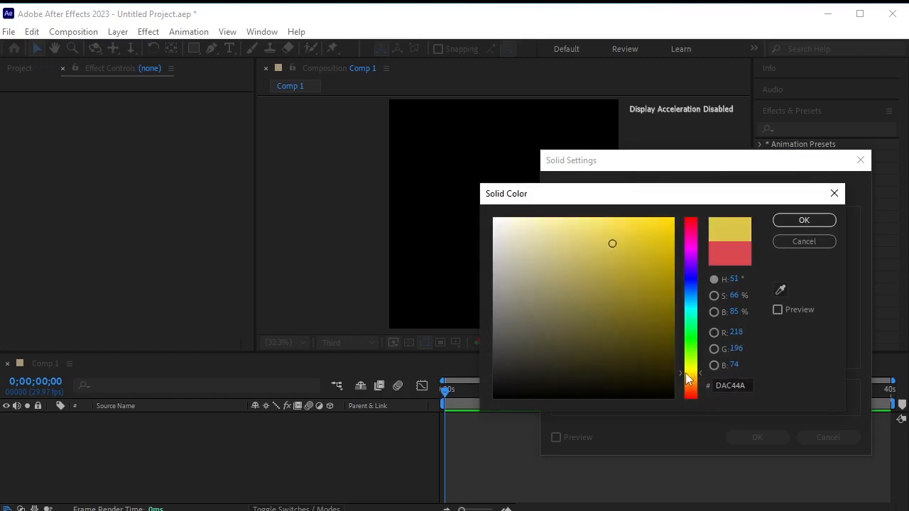
drag(651, 235, 701, 200)
click(804, 220)
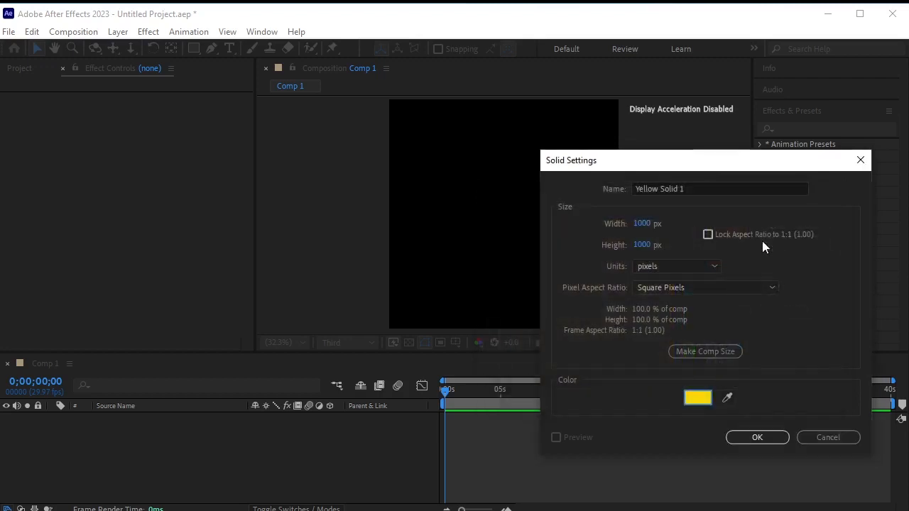
click(756, 437)
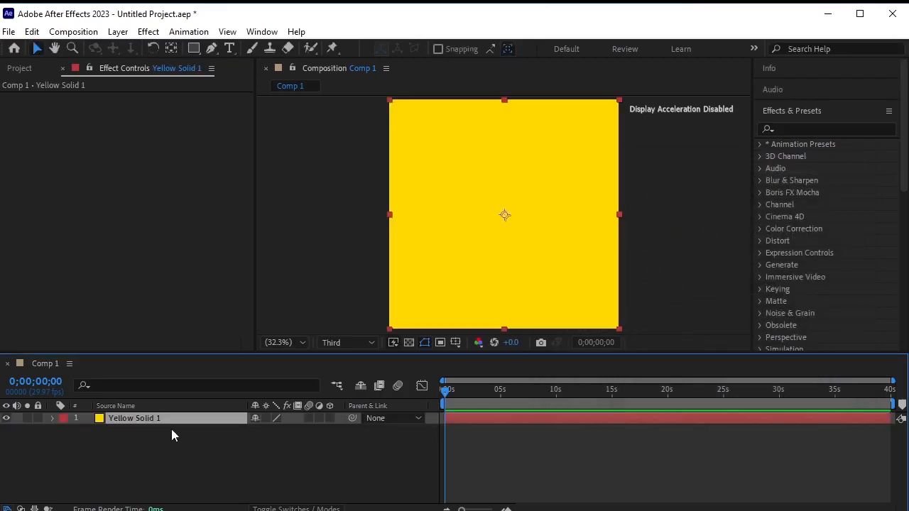
click(157, 463)
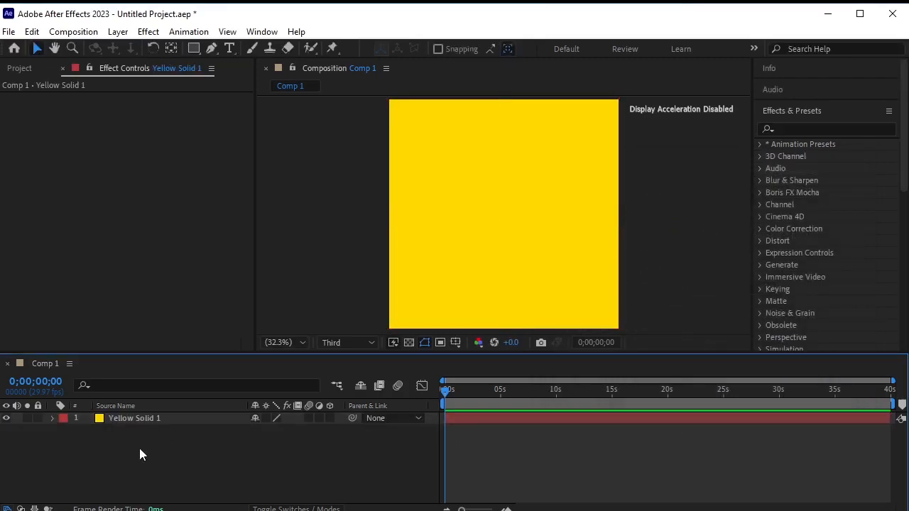
- Import the vanilla coconut ice cream PNG from the Desktop and place it in Comp 1 above the yellow solid
click(19, 68)
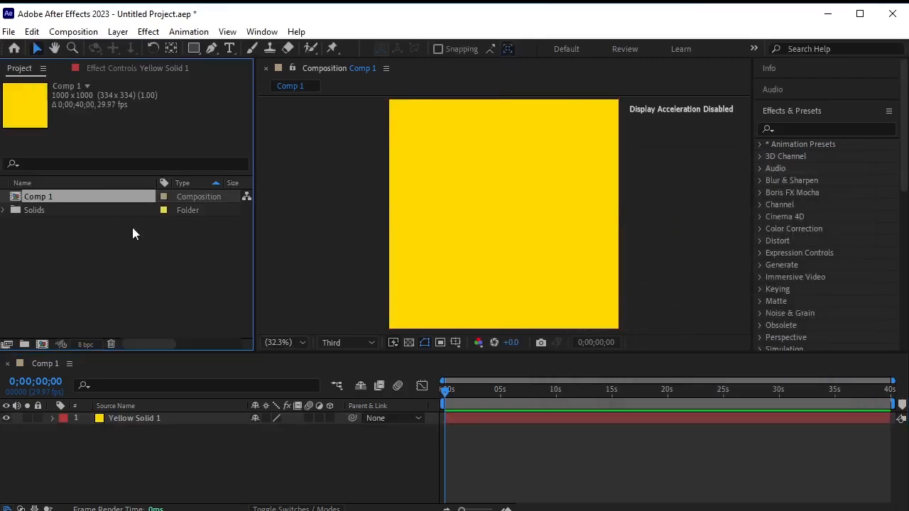
right_click(134, 235)
mouse_move(234, 309)
click(375, 313)
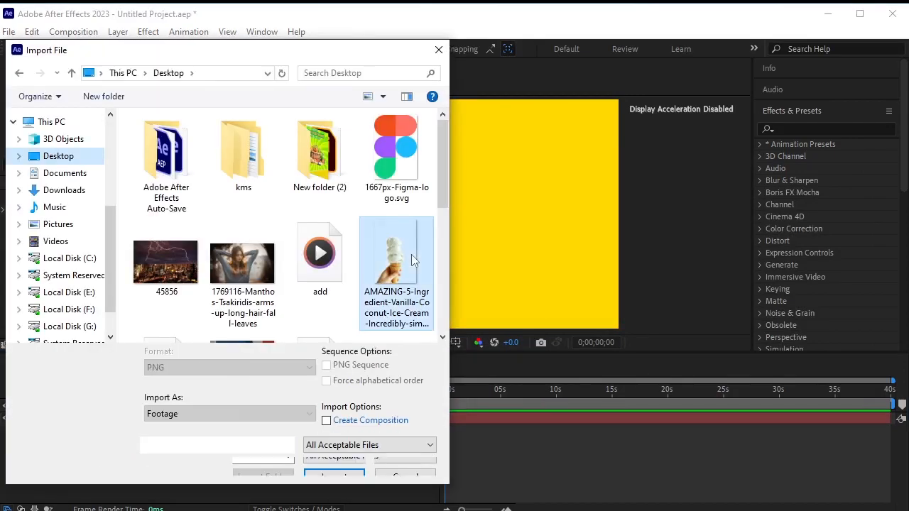
click(396, 273)
click(334, 466)
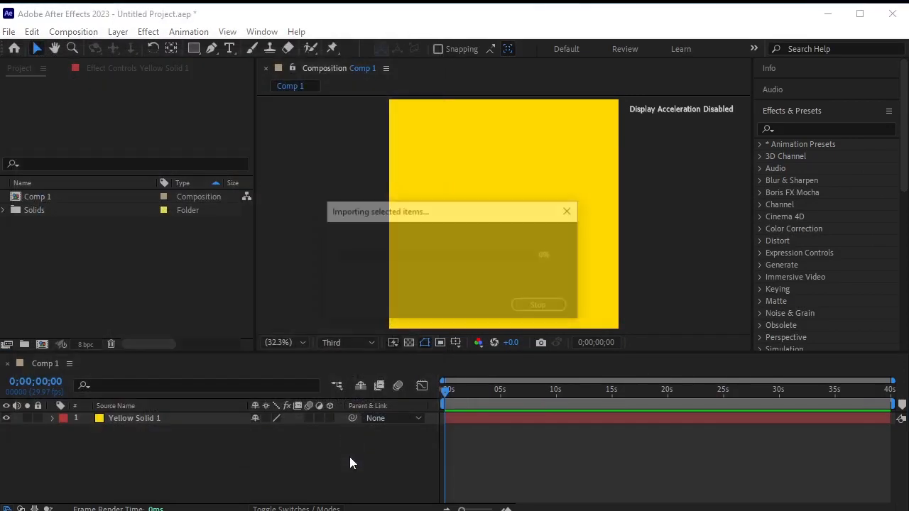
drag(177, 402, 182, 414)
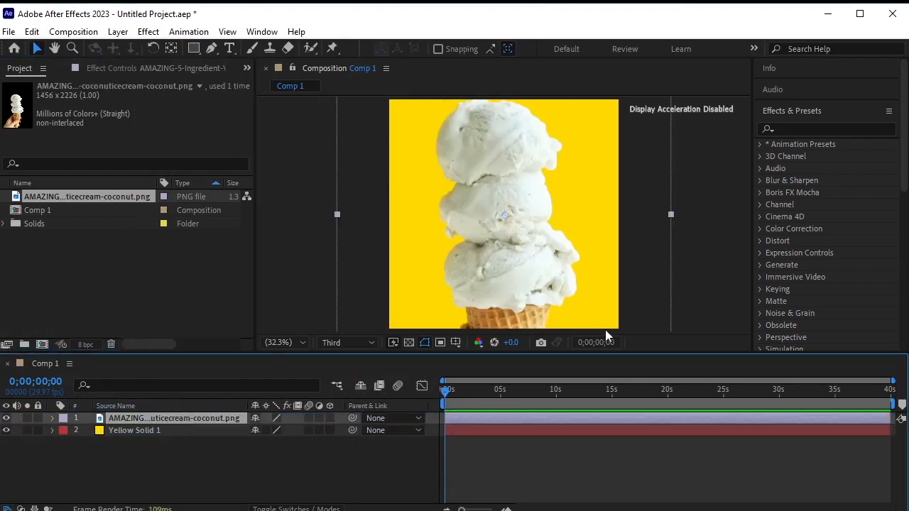
- Scale the ice cream image layer to 52% and lock both the image and the yellow solid layers
key(s)
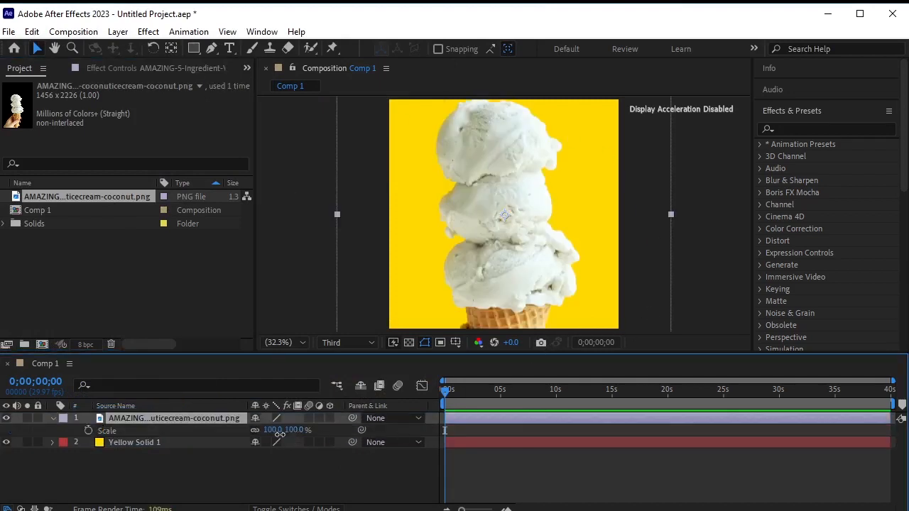
mouse_move(280, 435)
mouse_down()
mouse_move(264, 434)
mouse_move(273, 437)
mouse_up()
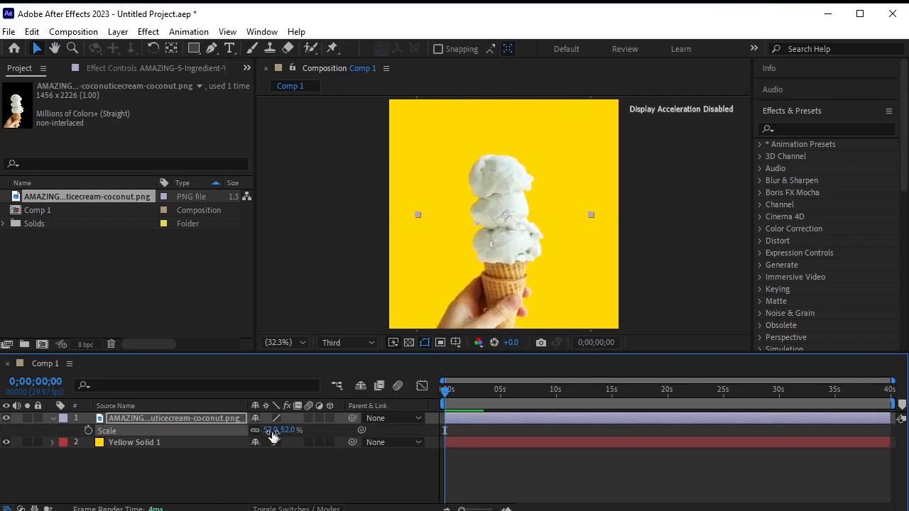
click(332, 476)
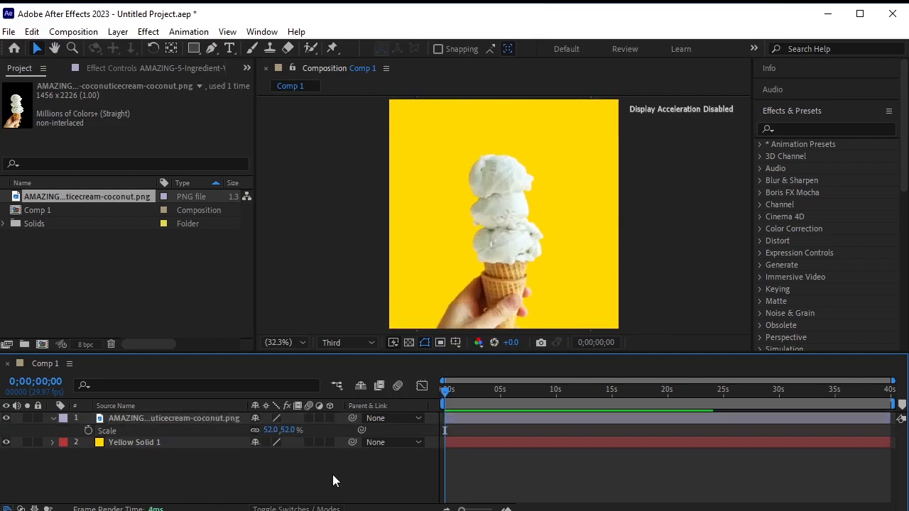
click(53, 418)
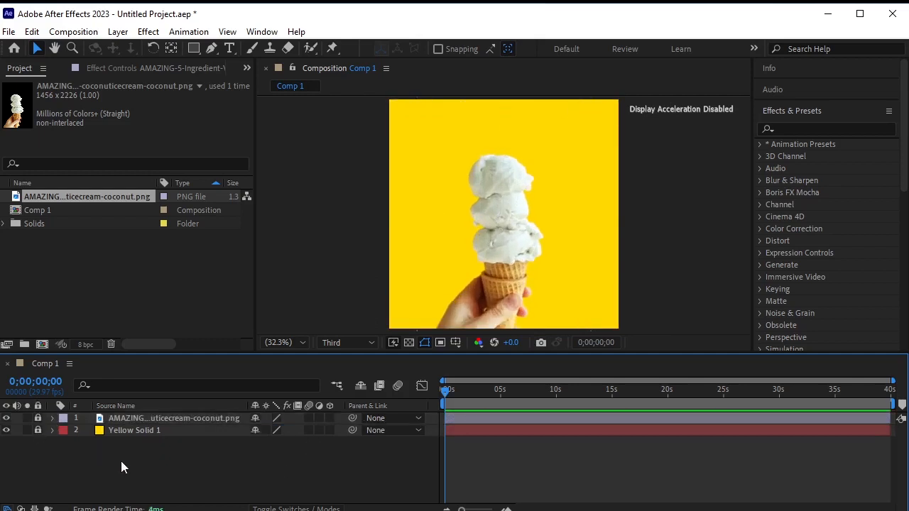
- Add the text "Lost in vanilla delight" and position it above the ice cream, fully inside the frame
click(230, 47)
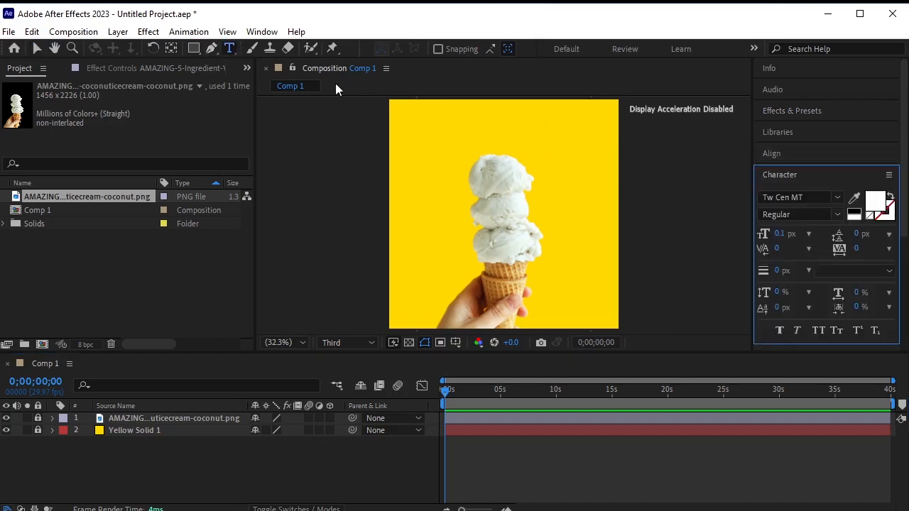
click(409, 134)
text(Lost in vanilla delight)
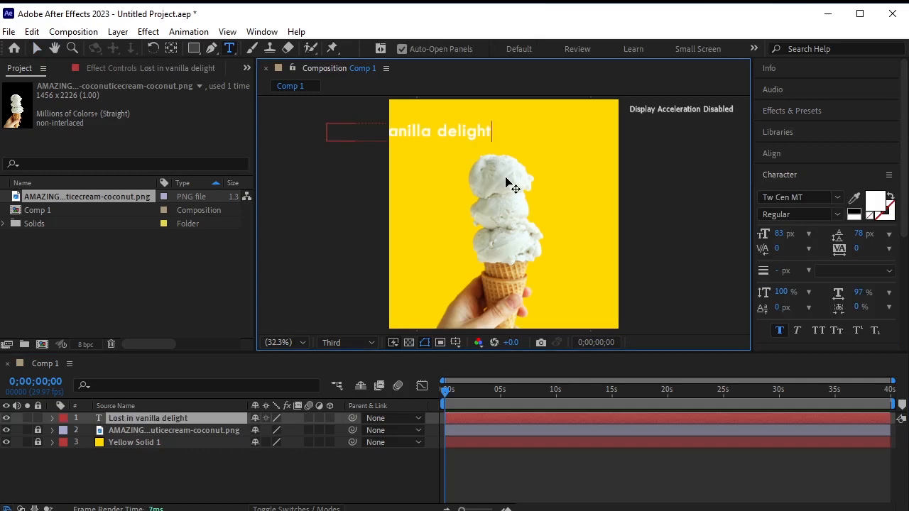
click(37, 48)
drag(469, 130, 544, 128)
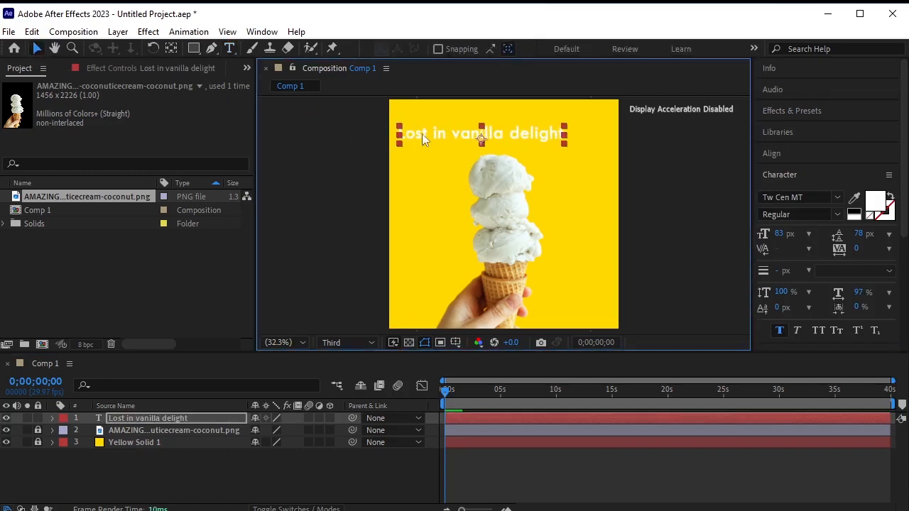
- Format the whole "Lost in vanilla delight" text as All Caps
key(ctrl+t)
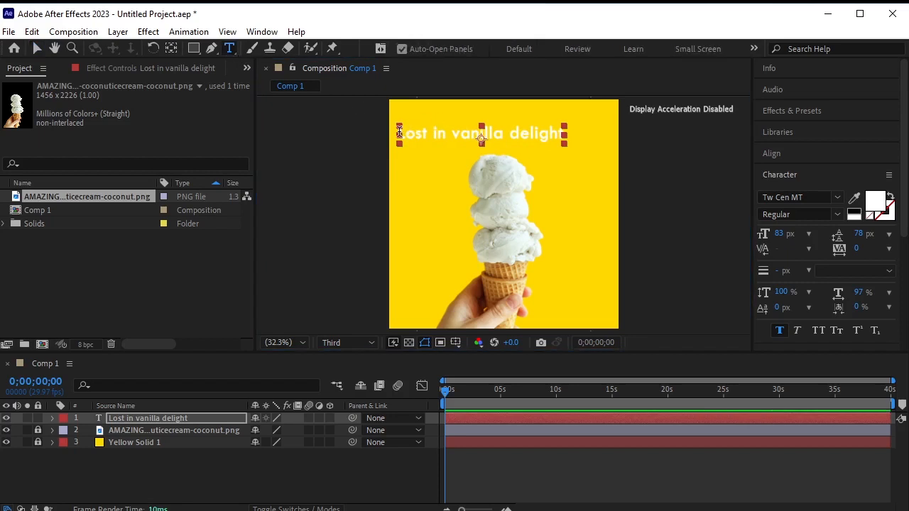
drag(399, 132, 624, 137)
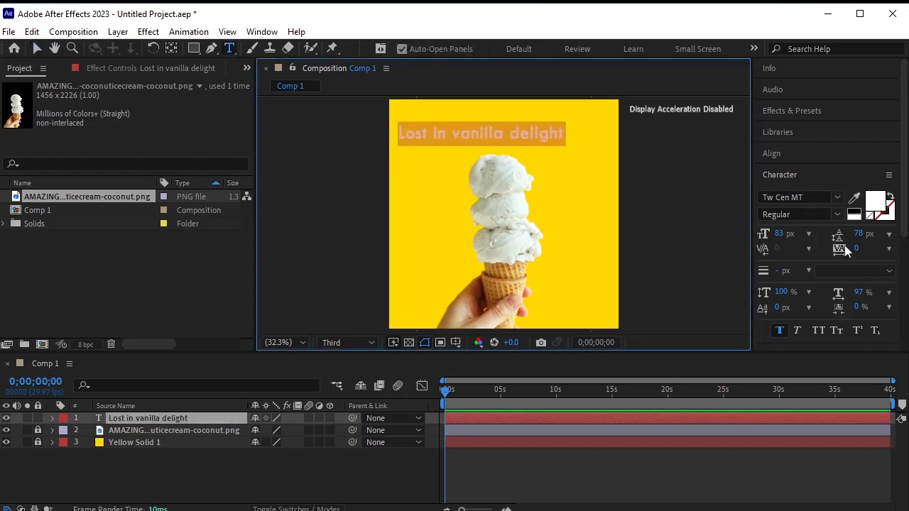
click(818, 330)
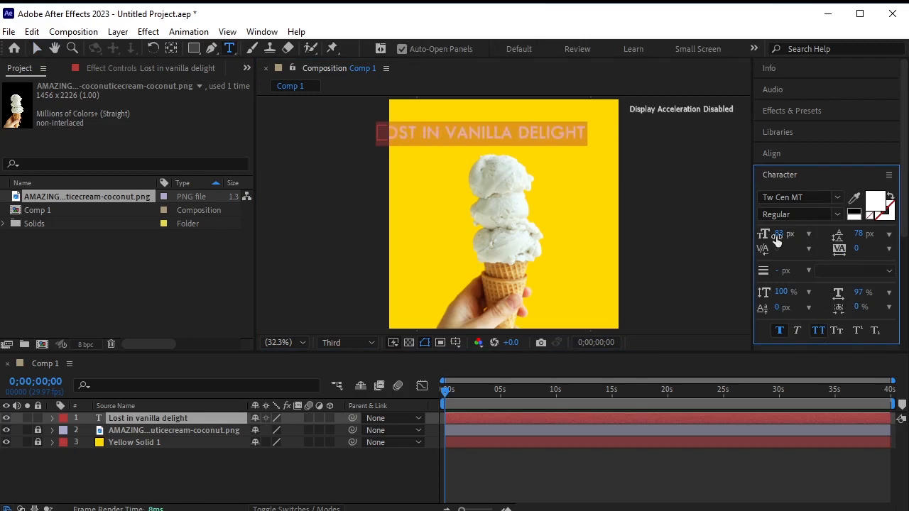
- Change the heading's fill colour from white to the strong pink FB1470
click(873, 202)
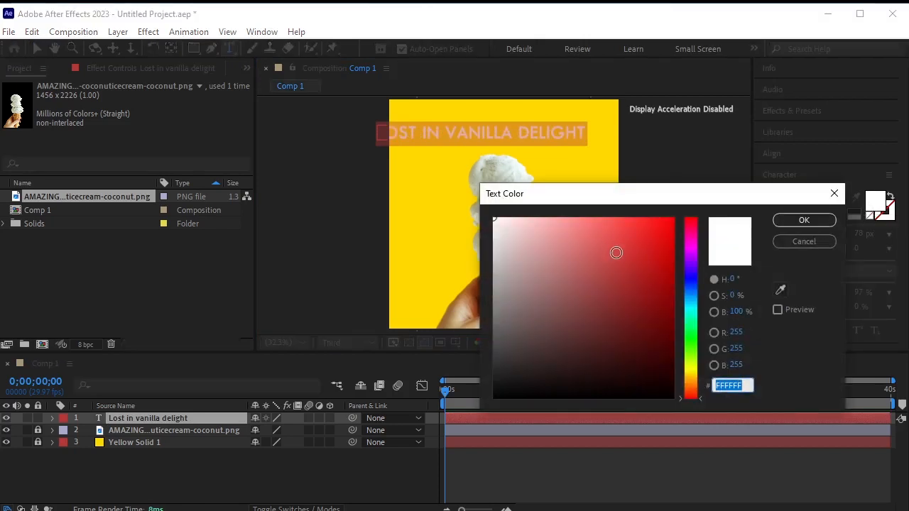
mouse_move(540, 228)
mouse_down()
mouse_move(587, 247)
mouse_move(610, 234)
mouse_up()
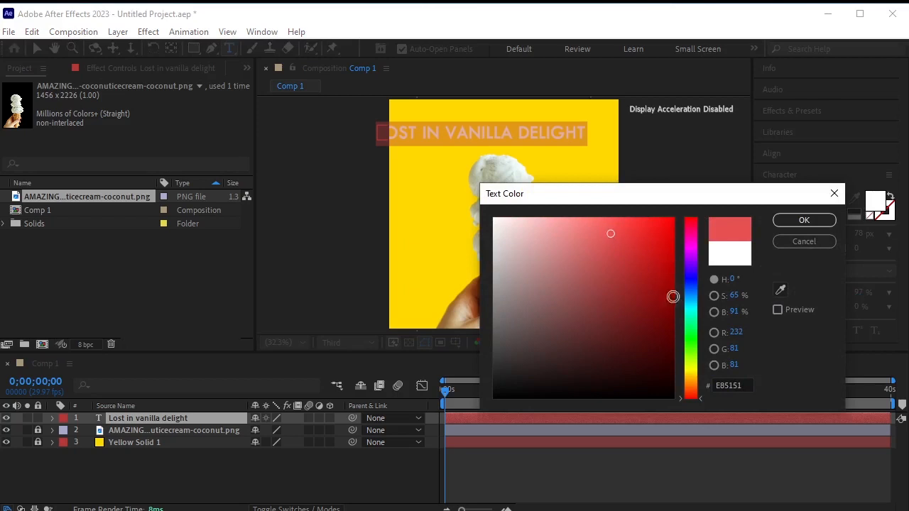
drag(694, 252, 689, 237)
mouse_move(656, 220)
mouse_down()
mouse_move(675, 218)
mouse_move(637, 224)
mouse_move(660, 219)
mouse_up()
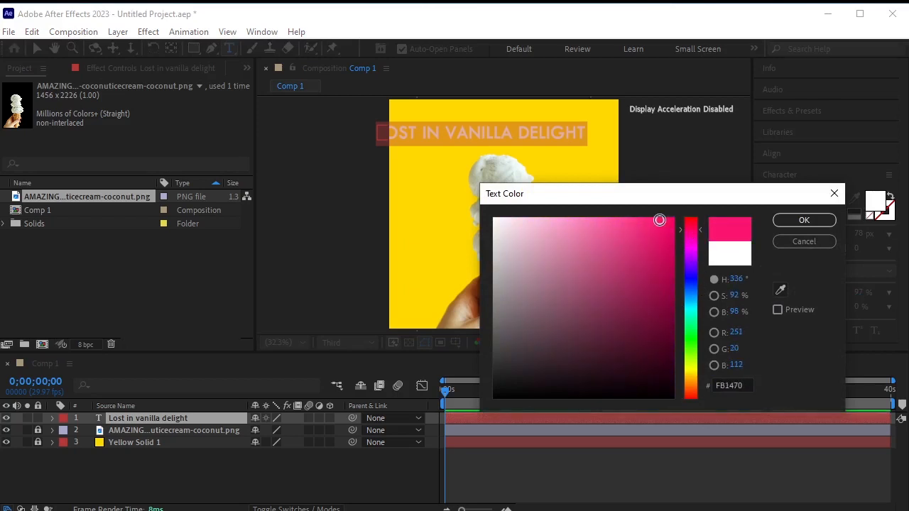
click(802, 220)
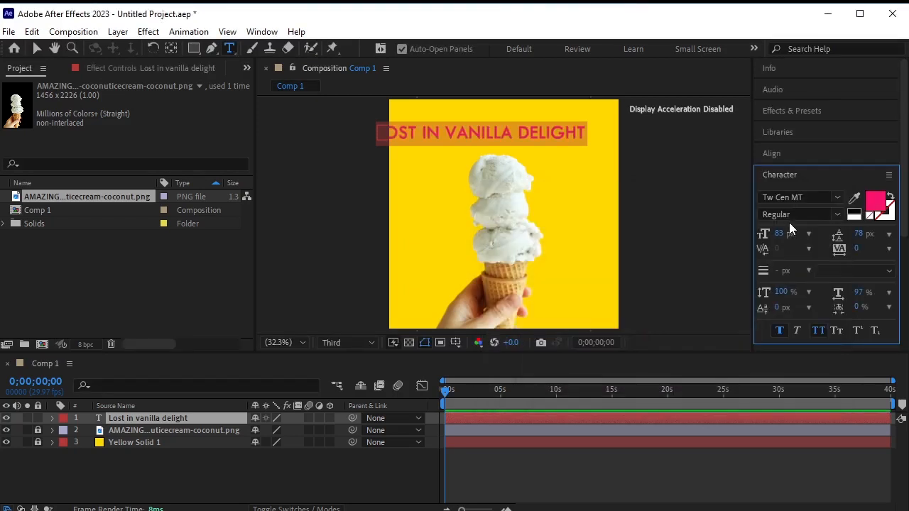
- Move the all-caps heading so it sits centred within the frame above the ice cream
click(37, 48)
drag(531, 132, 550, 129)
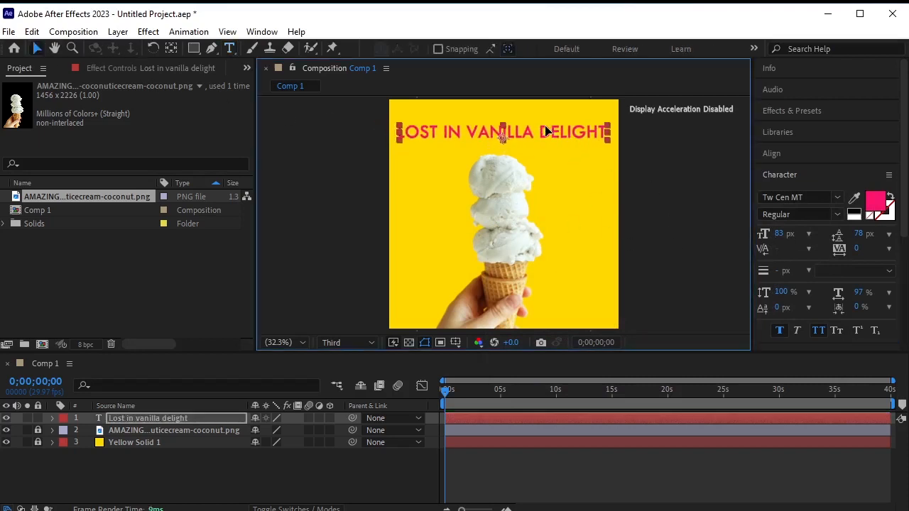
- Recolour the whole heading text in the lighter pink FF5A9C
click(229, 49)
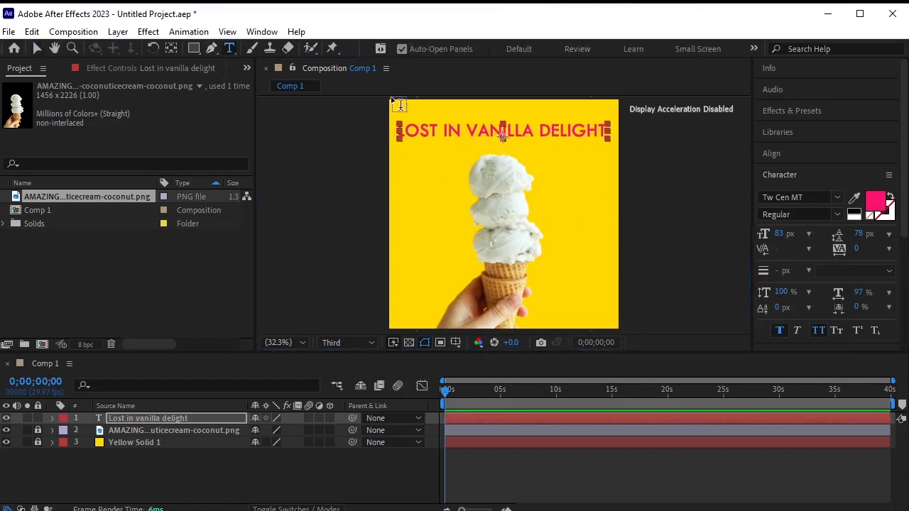
drag(398, 130, 673, 142)
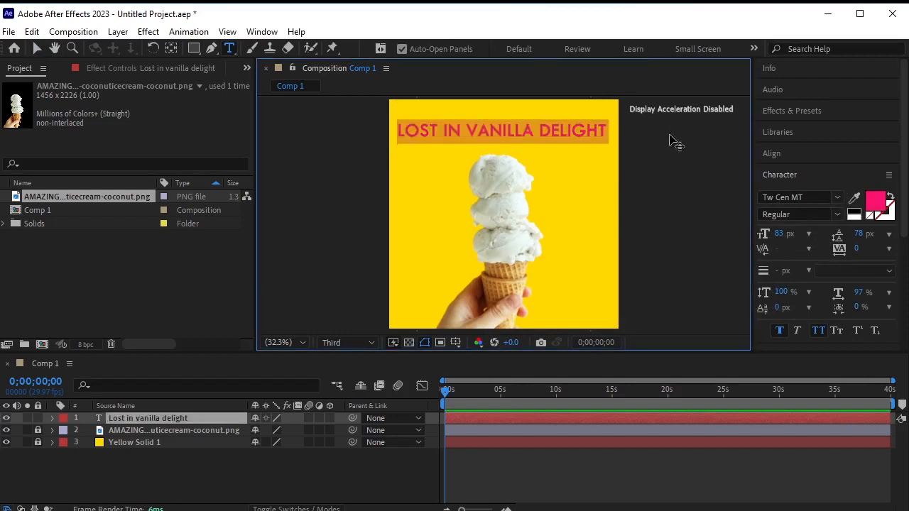
click(872, 203)
click(640, 216)
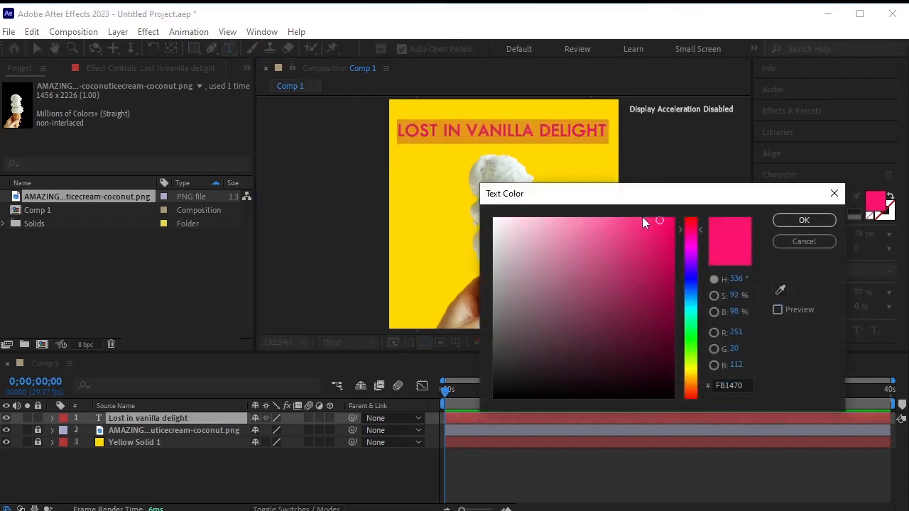
mouse_move(637, 214)
mouse_down()
mouse_move(599, 207)
mouse_move(623, 208)
mouse_move(609, 211)
mouse_up()
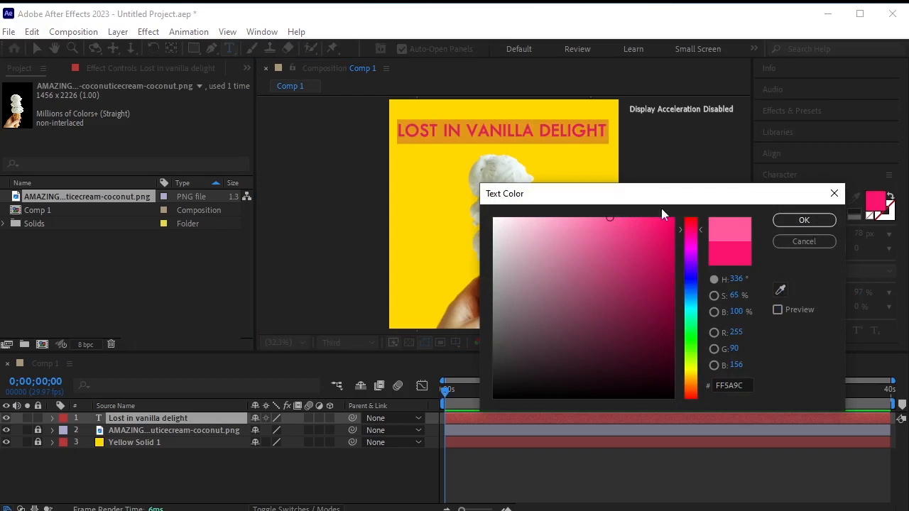
click(804, 220)
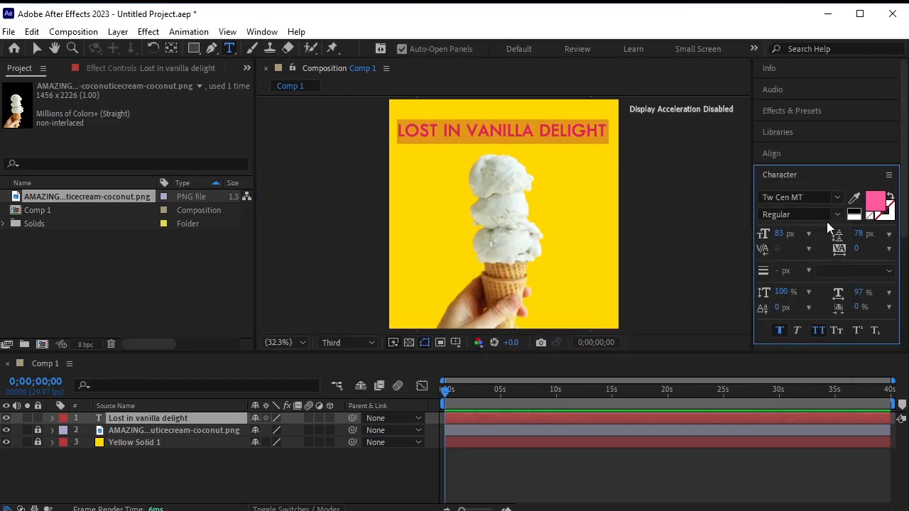
click(37, 48)
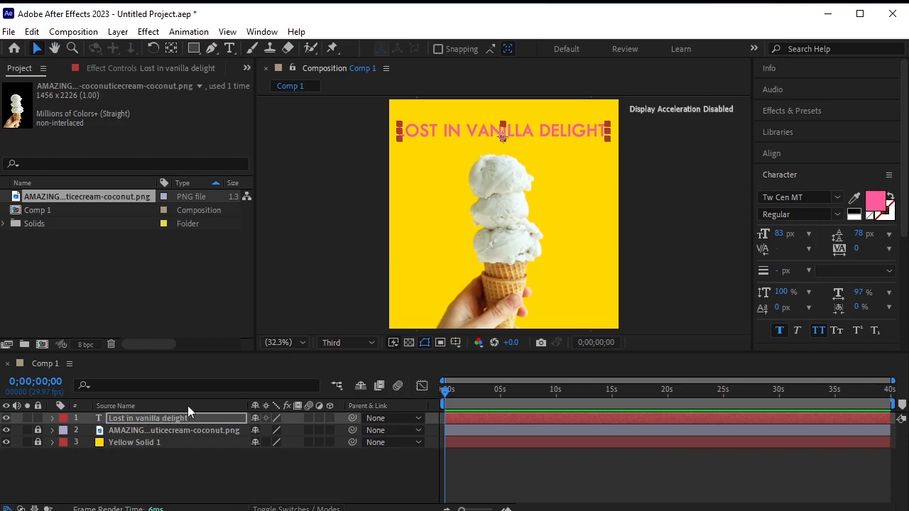
- Draw an open curved Pen mask on the heading layer, running from the bottom edge up around the ice cream
click(211, 48)
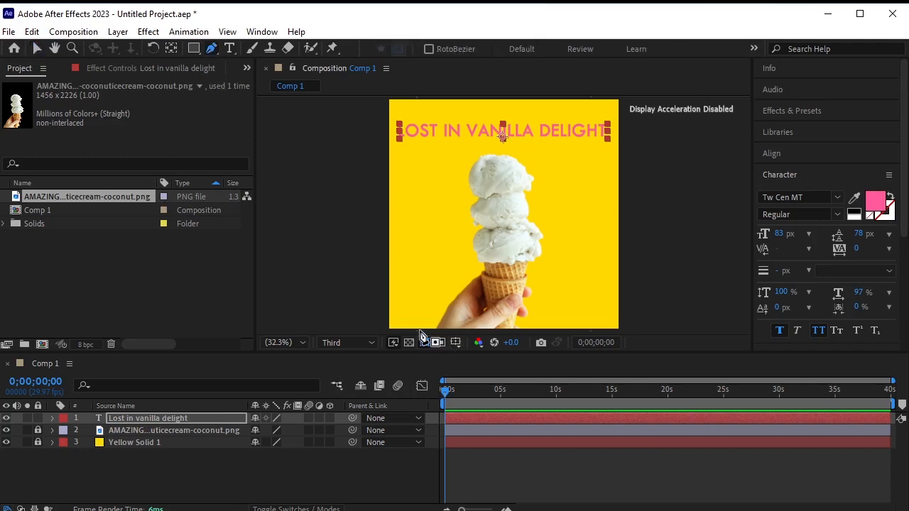
click(419, 328)
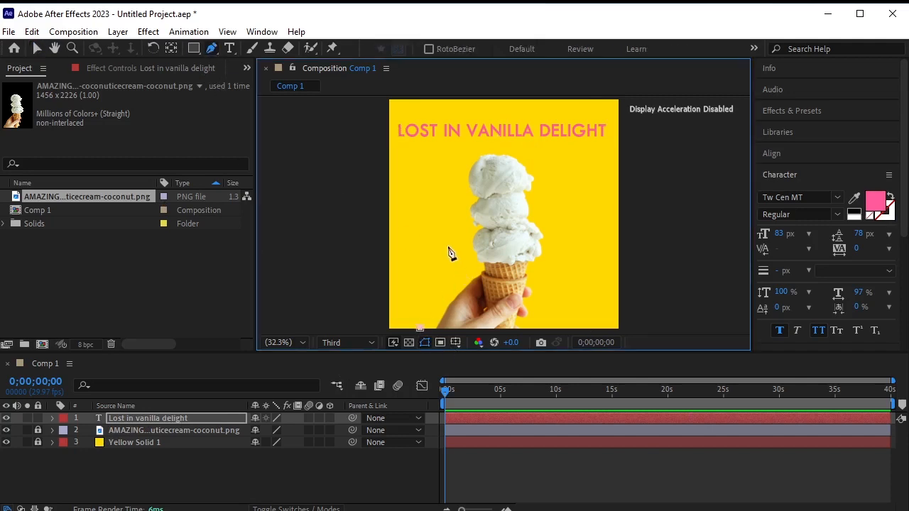
click(449, 235)
click(431, 173)
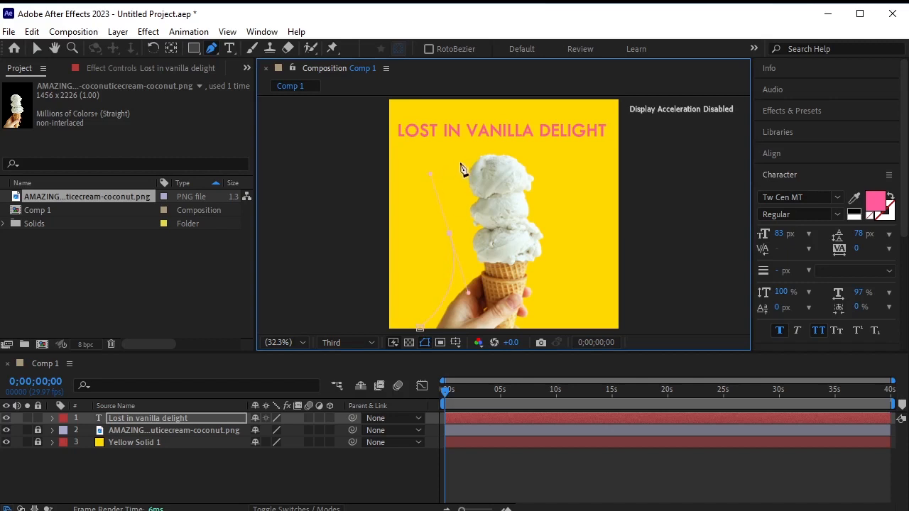
click(462, 149)
click(548, 151)
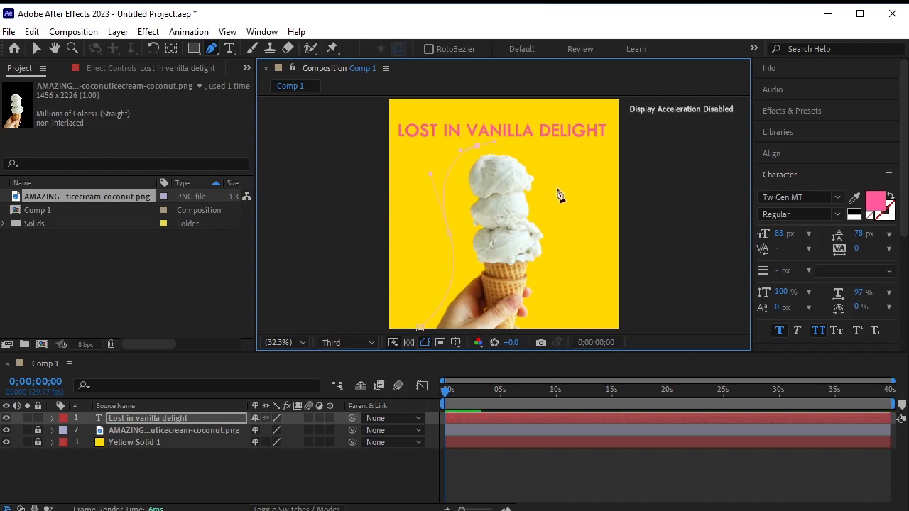
click(533, 208)
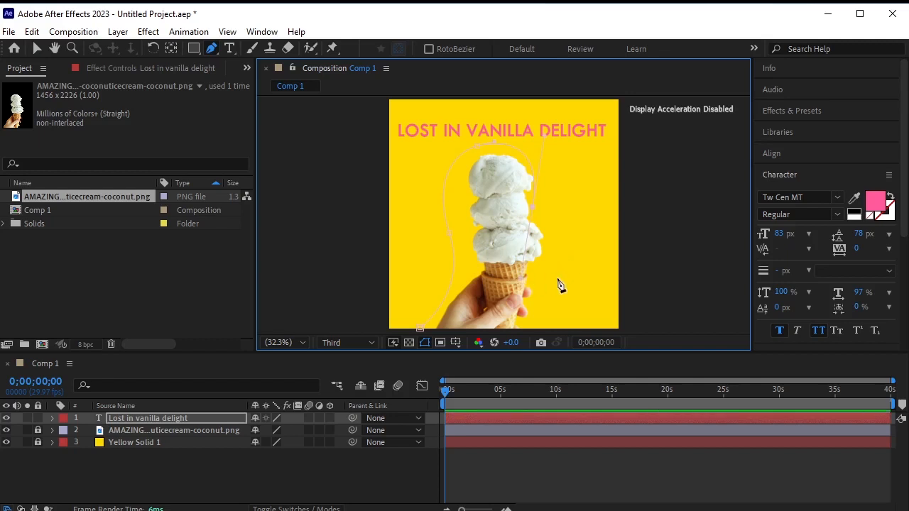
- Refine the curve beside the ice cream's far side and extend the open path down to the frame's bottom edge
drag(532, 206, 543, 203)
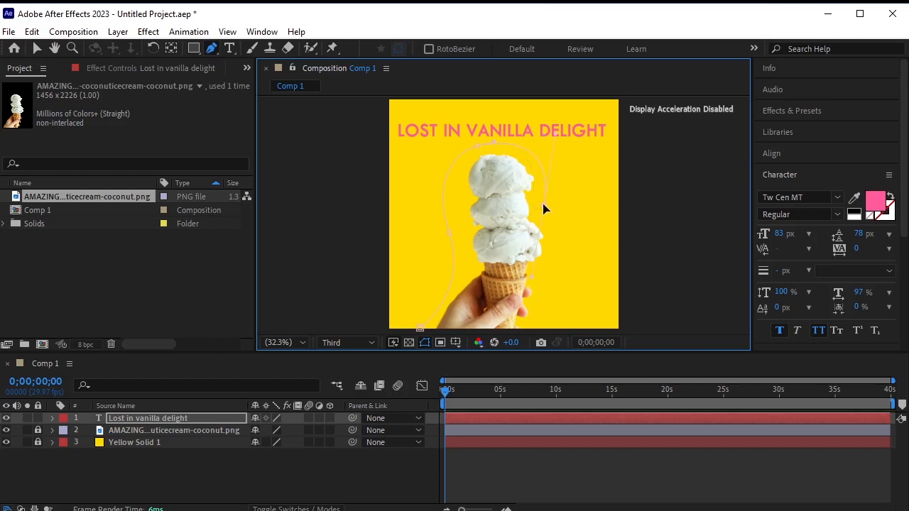
drag(549, 275, 539, 286)
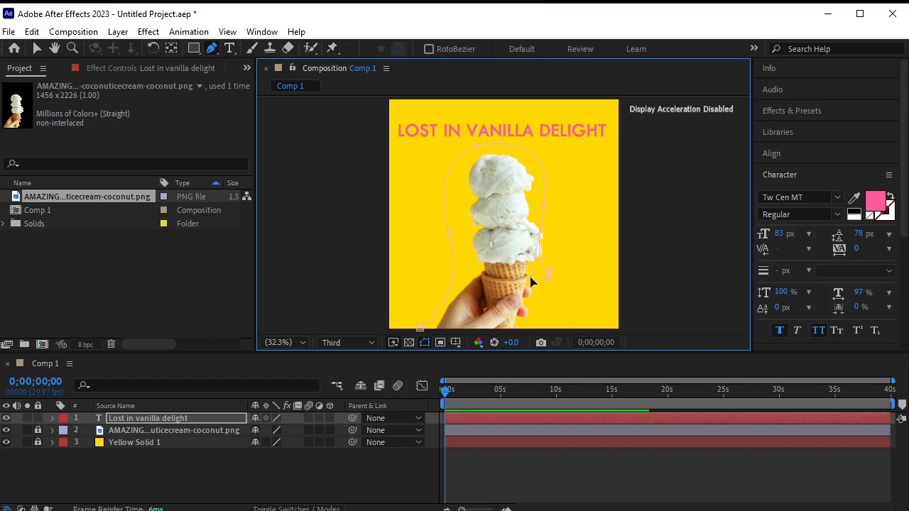
drag(531, 277, 537, 250)
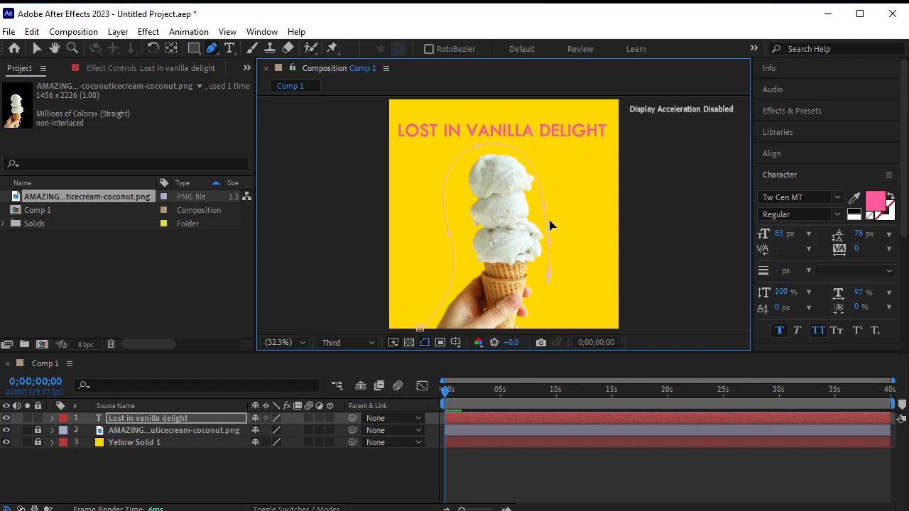
drag(544, 205, 547, 203)
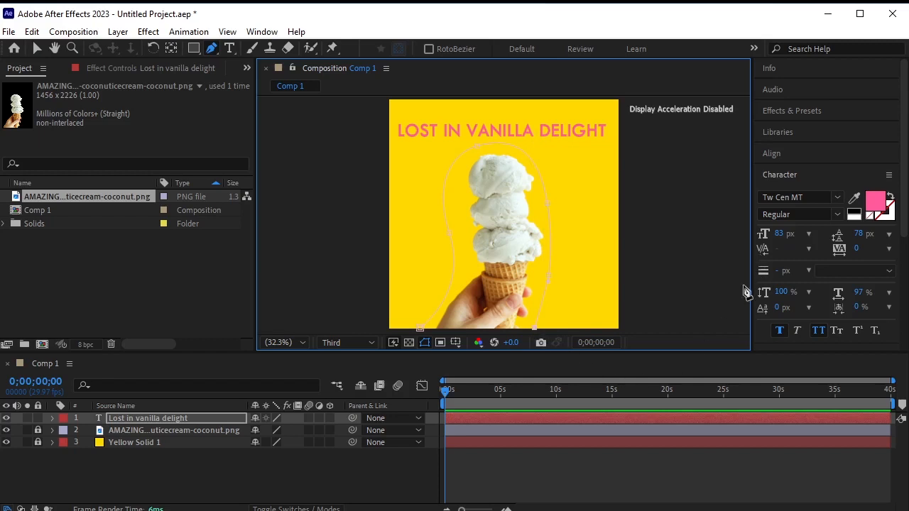
- Attach the heading text to the drawn curve by setting its Path option to Mask 1
click(50, 419)
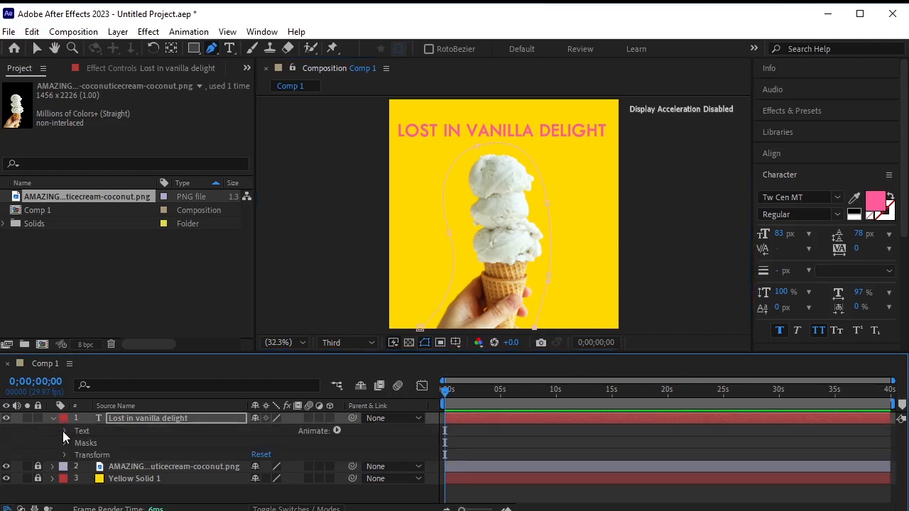
click(64, 431)
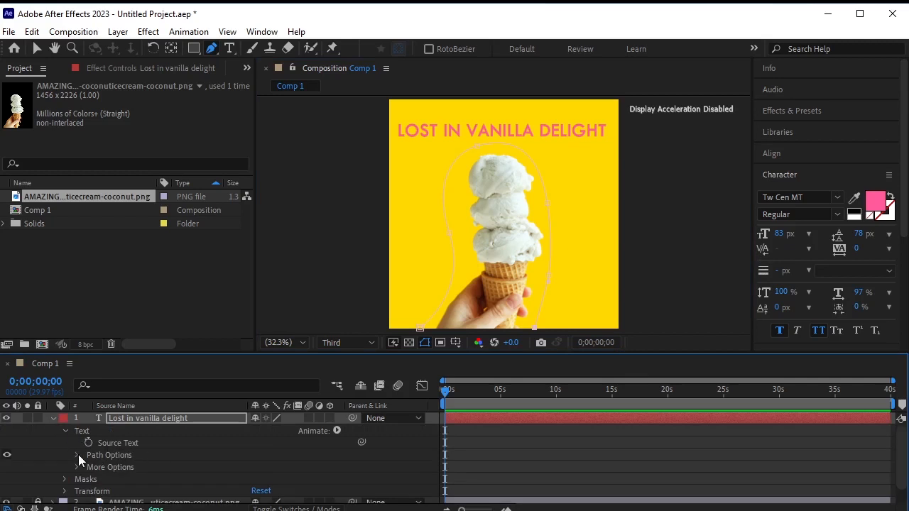
click(77, 455)
click(274, 467)
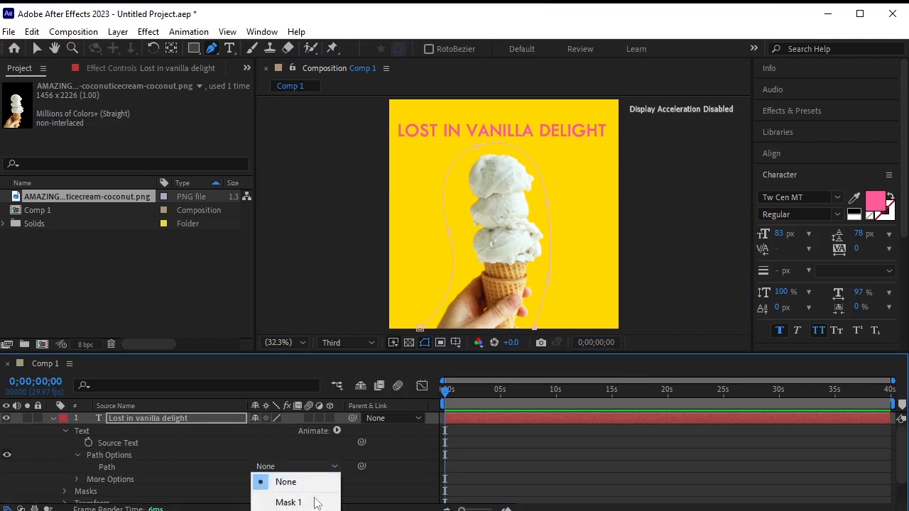
click(316, 502)
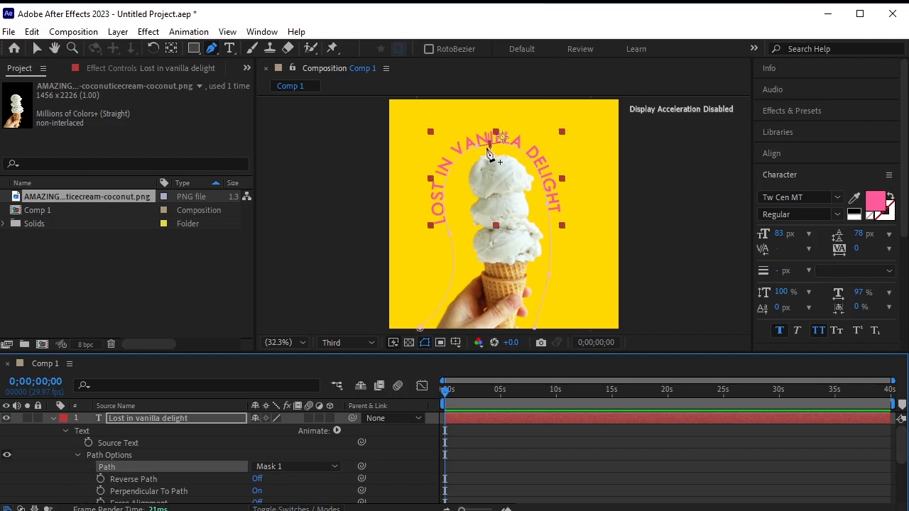
- Try Reverse Path on the curved heading and switch it back off
scroll(242, 433, down, 3)
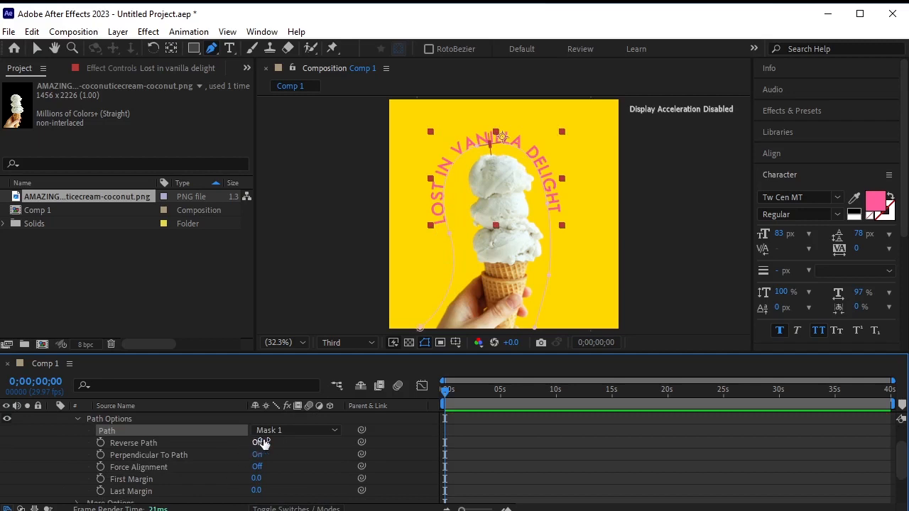
click(259, 442)
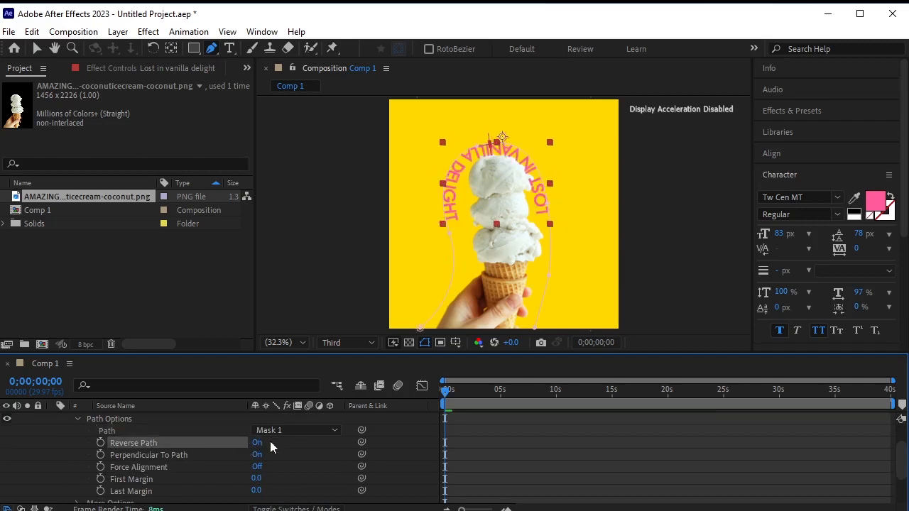
click(256, 442)
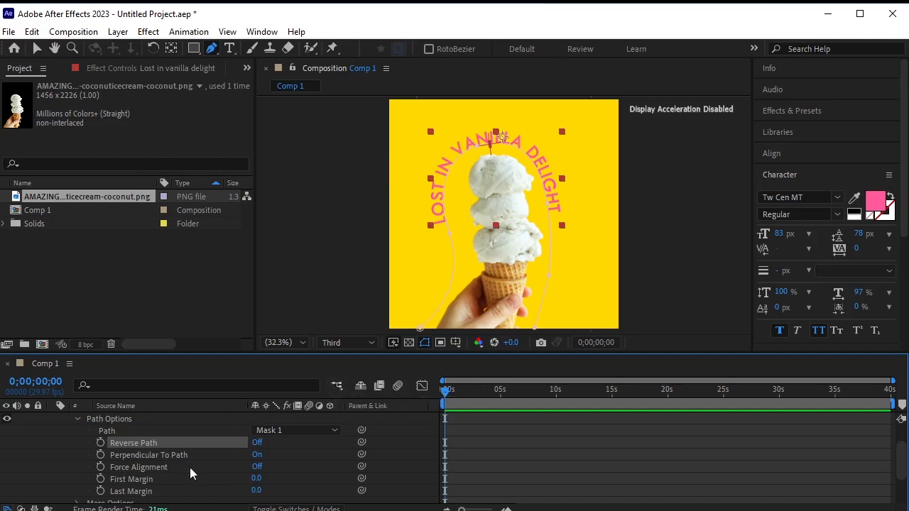
- Slide the heading back to the start of the curve by setting its Last Margin to -496
drag(257, 490, 162, 503)
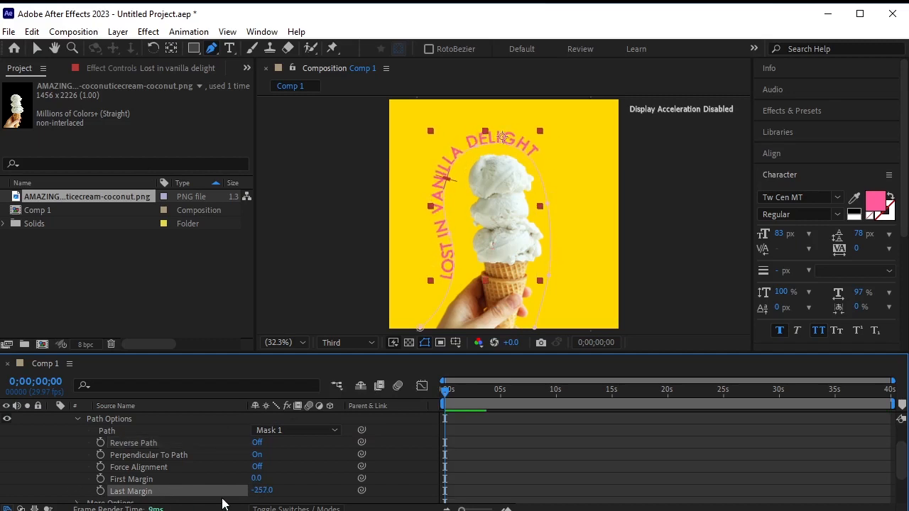
drag(266, 492, 68, 466)
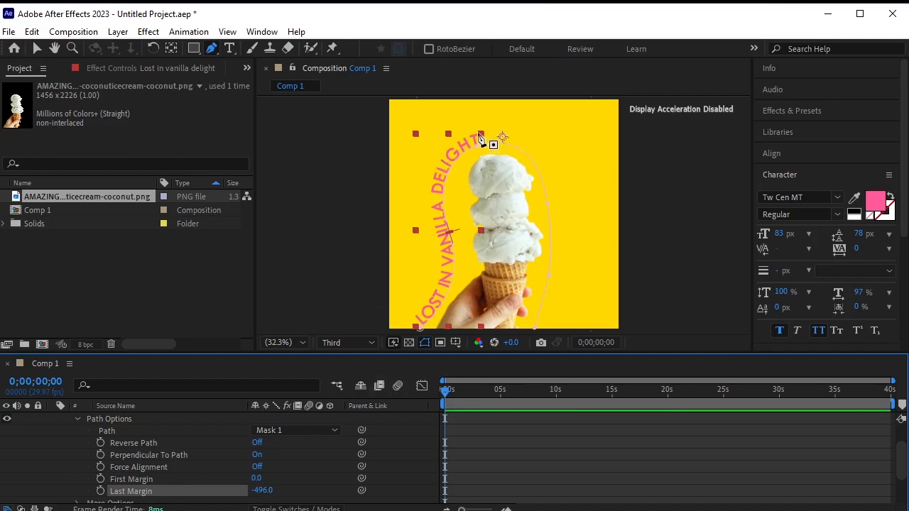
- Append five more copies of "Lost in vanilla delight" to the end of the path text, separated by periods
click(232, 47)
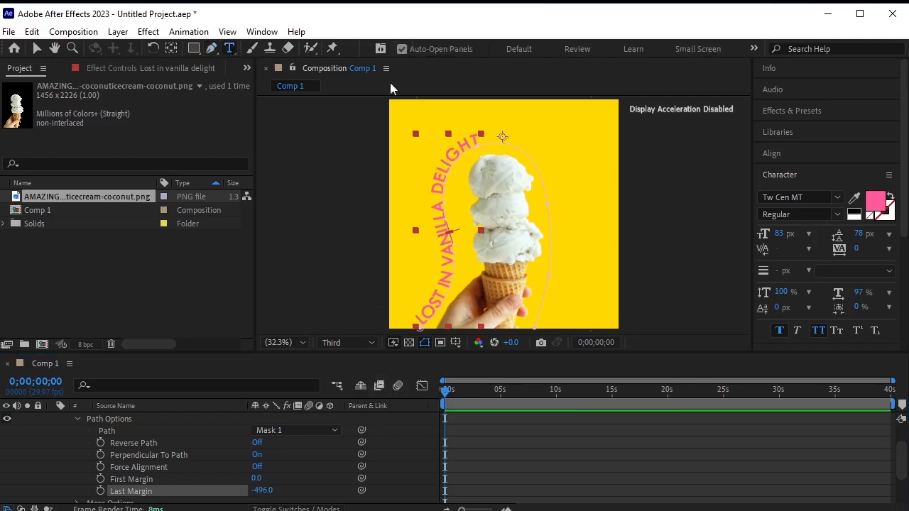
click(479, 138)
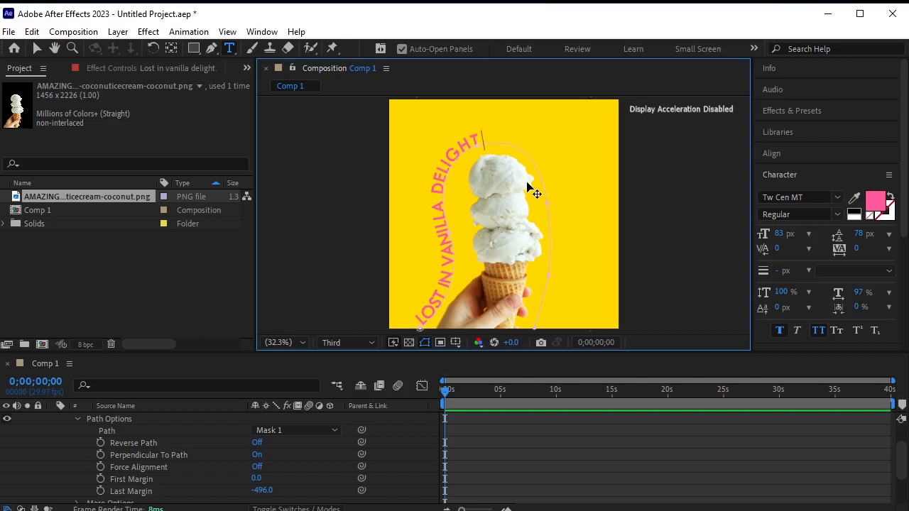
text(.)
text(Lost in vanilla delight)
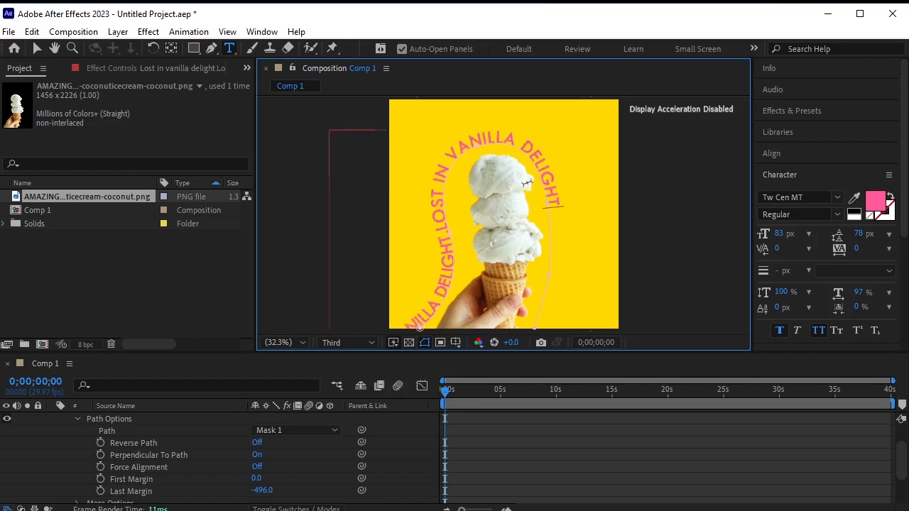
text(.)
text(LOST IN VANILLA DELIGHT)
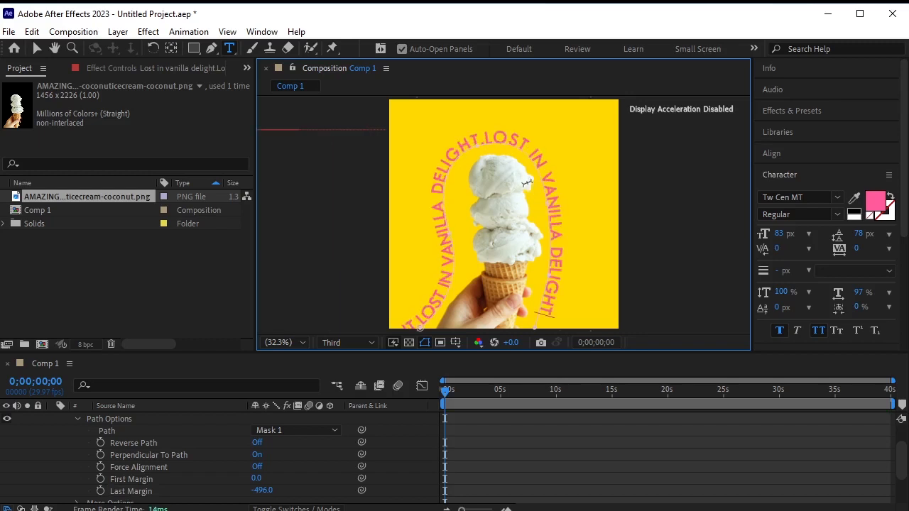
text(.)
text(LOST IN VANILLA DELIGHT)
text(.)
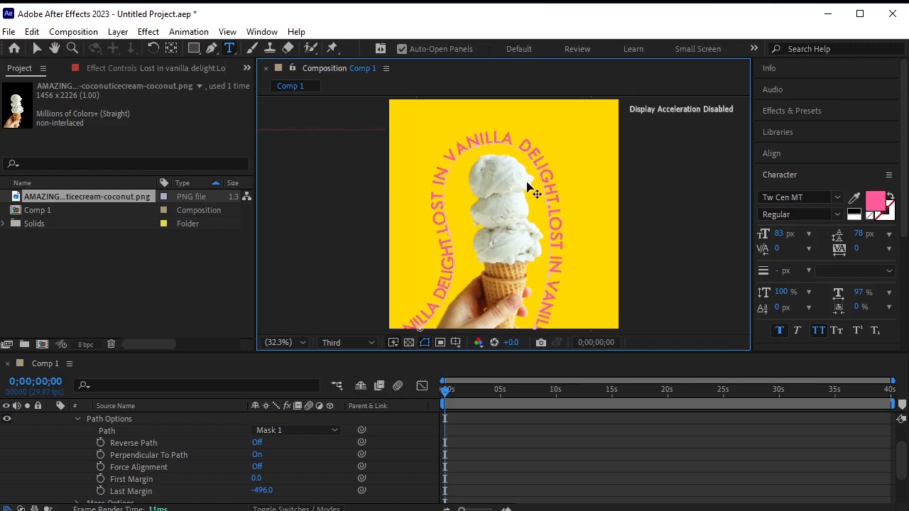
text(LOST IN VANILLA DELIGHT)
text(.)
text(LOST IN VANILLA DELIGHT)
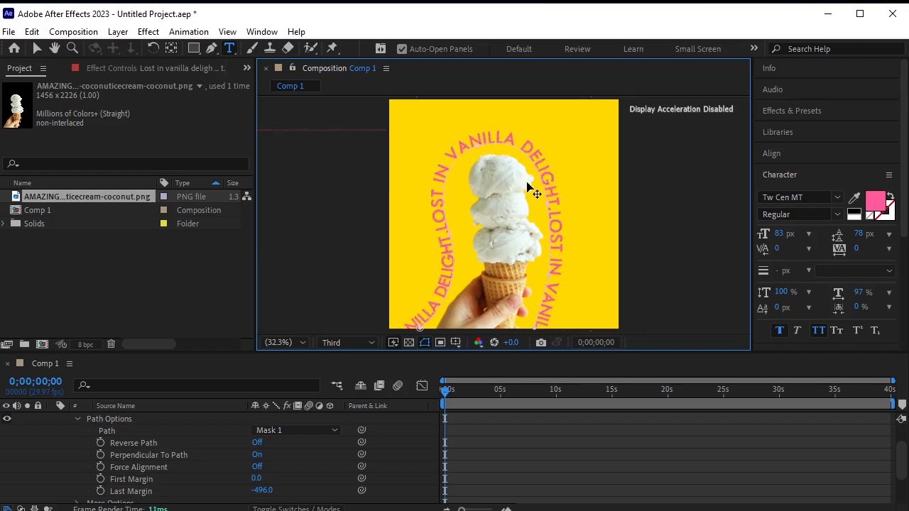
- Set the path text's Last Margin to -1853 and keyframe it at 0;00;00;00
click(269, 492)
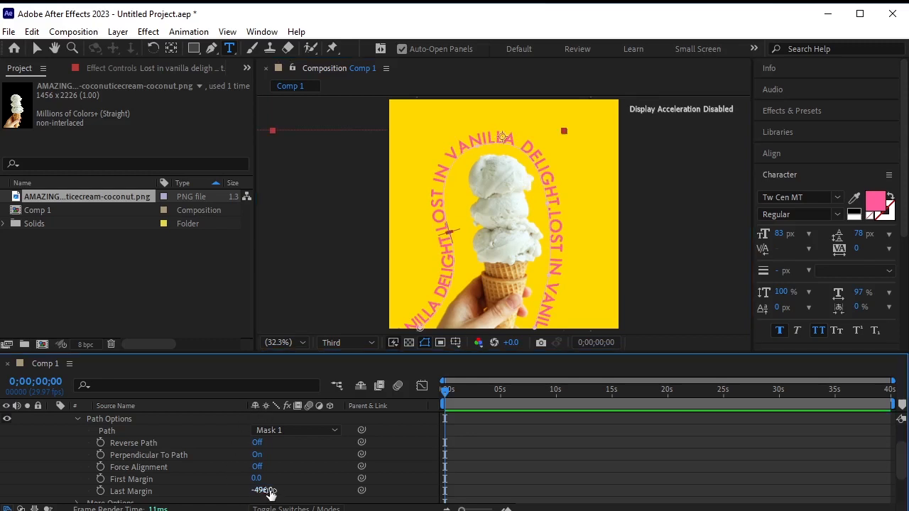
mouse_move(268, 491)
mouse_down()
mouse_move(284, 493)
mouse_move(267, 492)
mouse_move(276, 501)
mouse_move(213, 476)
mouse_move(285, 487)
mouse_up()
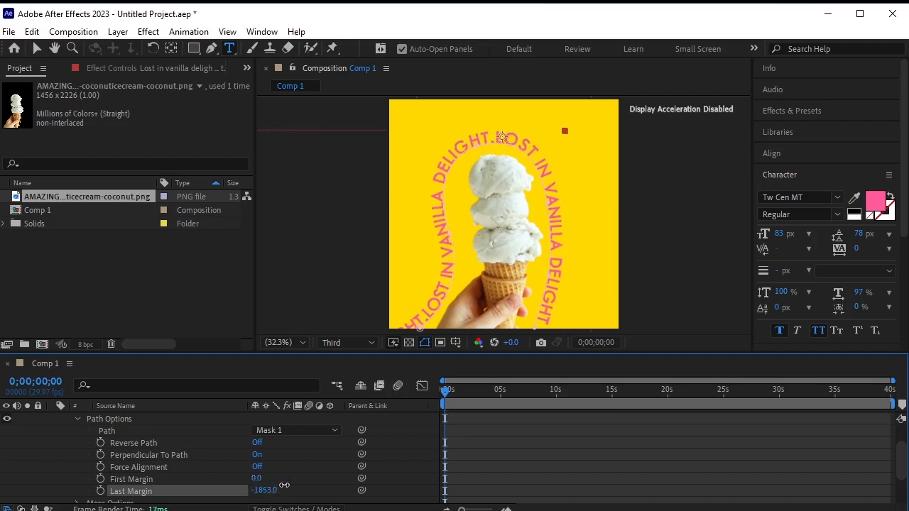
click(100, 490)
- Add a second Last Margin keyframe with the value 1856 at 0;00;10;02
drag(446, 395, 558, 440)
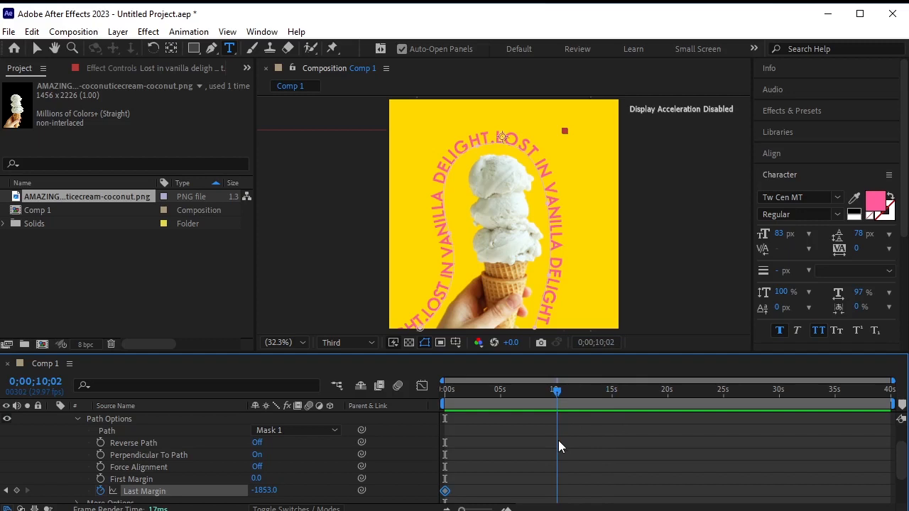
drag(265, 490, 318, 483)
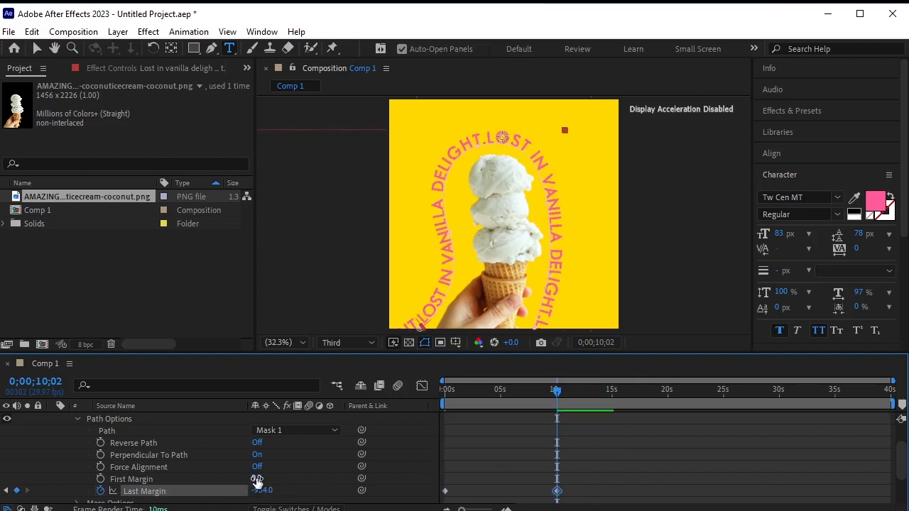
drag(261, 490, 736, 457)
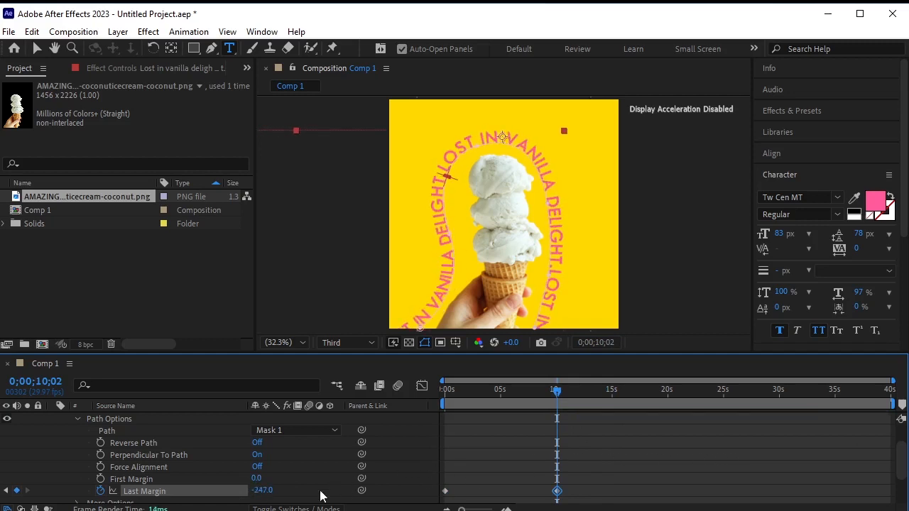
drag(259, 491, 344, 471)
drag(743, 413, 741, 417)
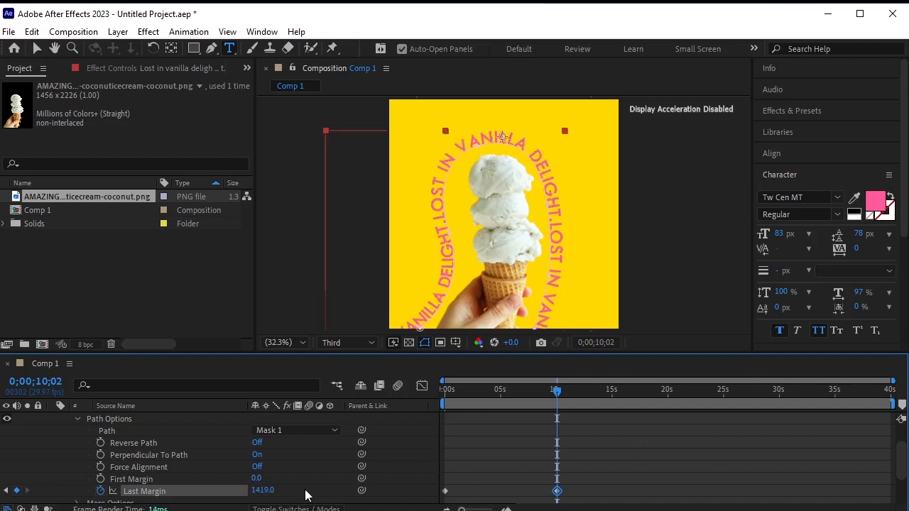
drag(260, 491, 733, 429)
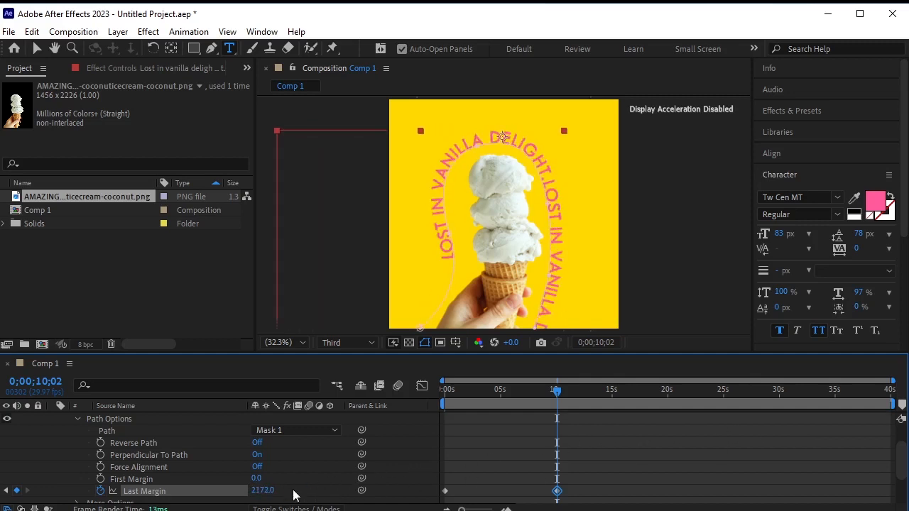
drag(266, 491, 51, 508)
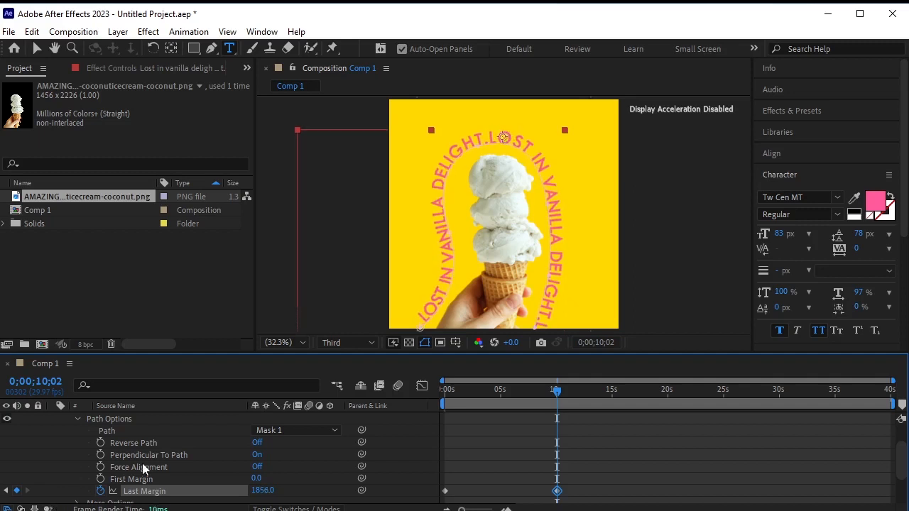
- Preview the text moving along the path from the start of the composition
click(31, 47)
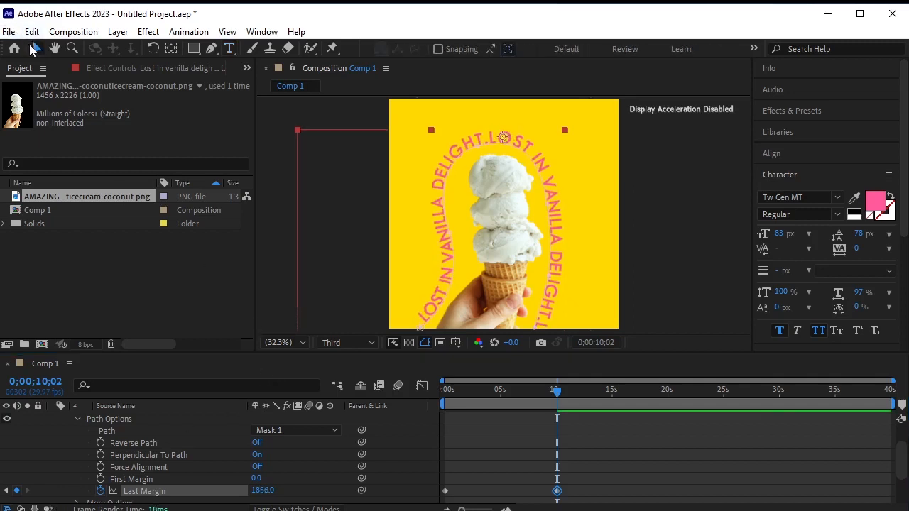
drag(554, 391, 353, 419)
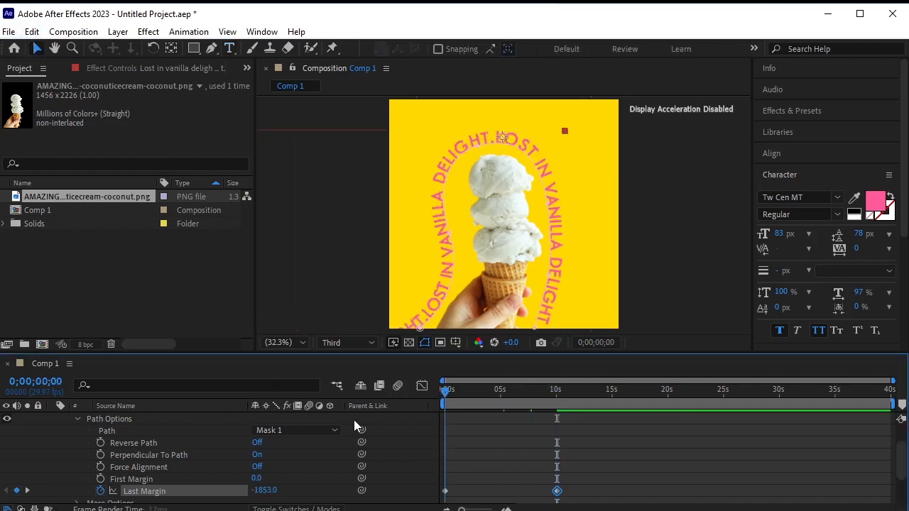
key(space)
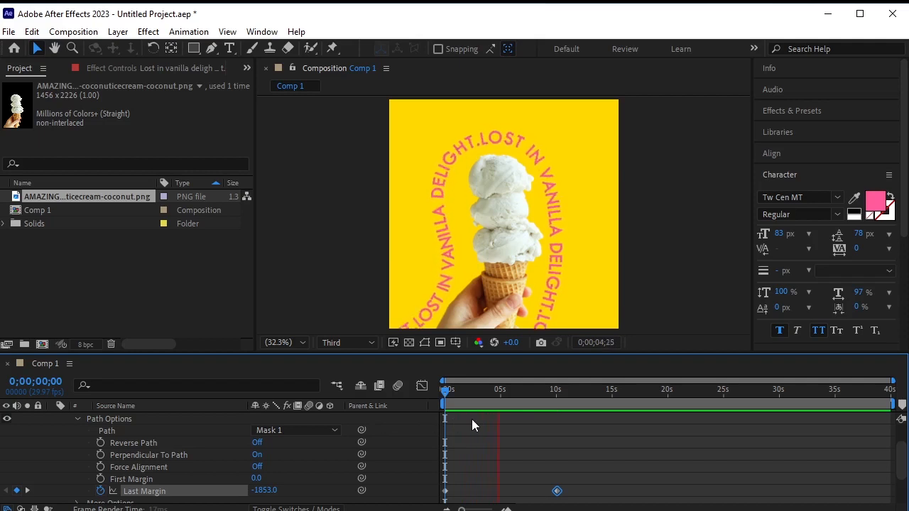
- Slow the text motion by moving the second Last Margin keyframe to about 26 seconds, and preview the animation
key(space)
drag(556, 491, 730, 491)
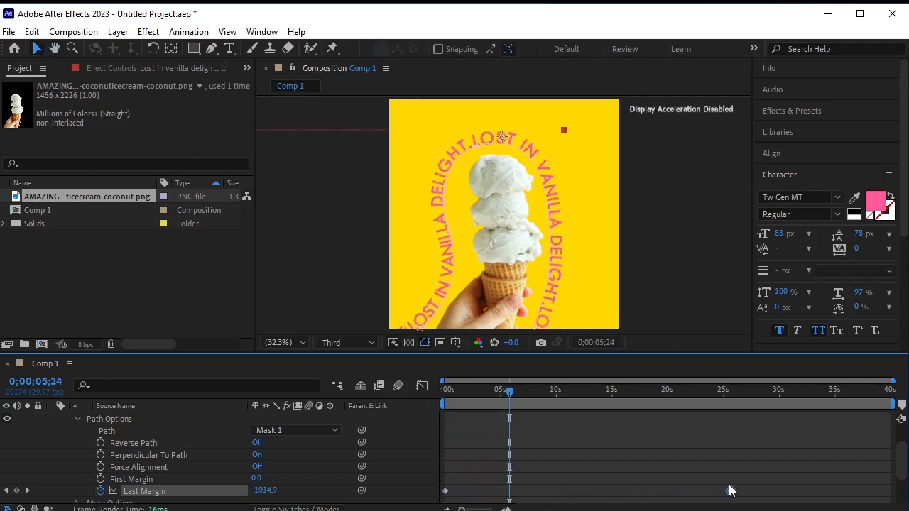
key(space)
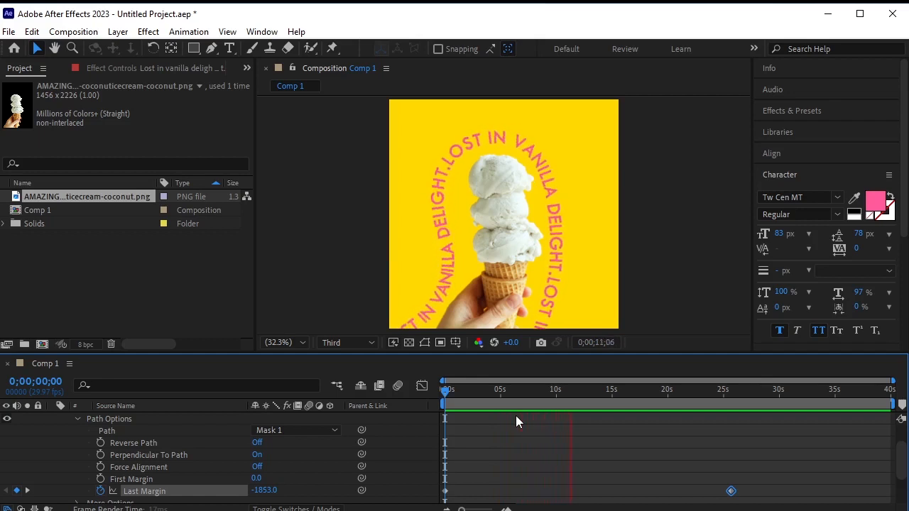
key(space)
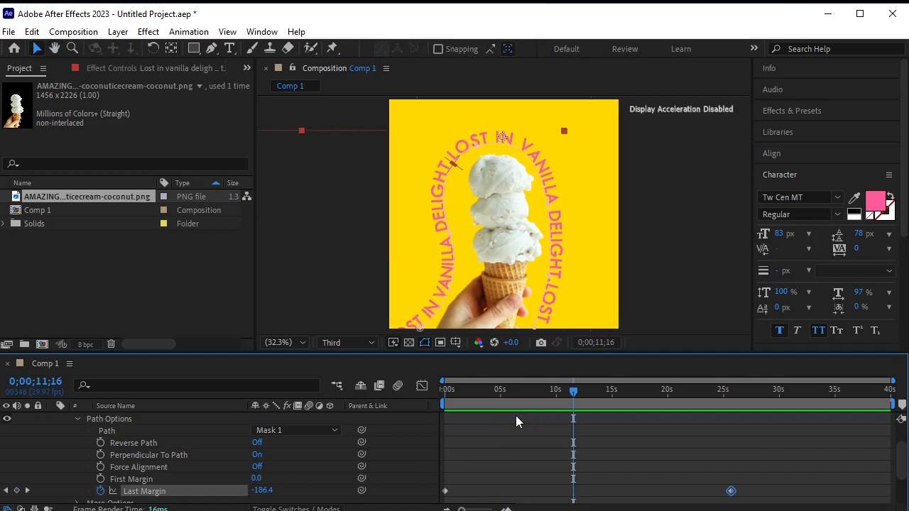
- Collapse the curved text layer's properties and add a Stroke layer style to that layer
click(78, 418)
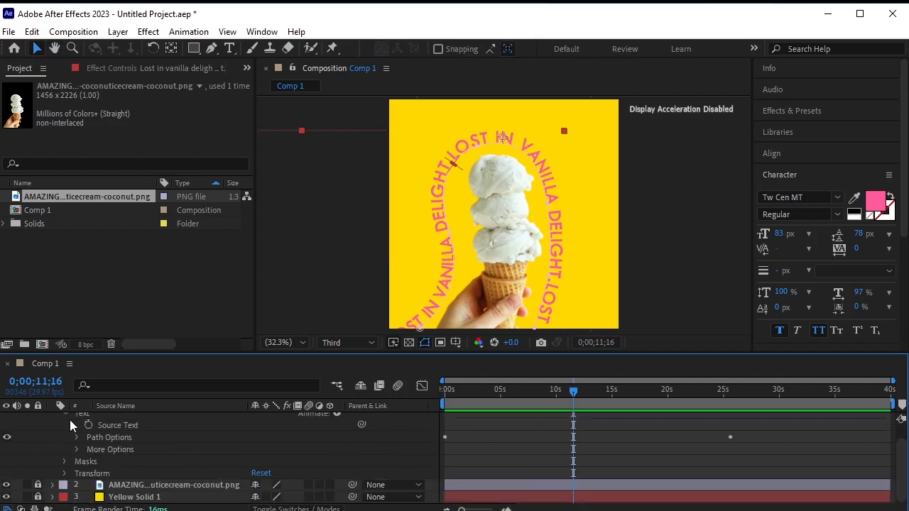
click(64, 414)
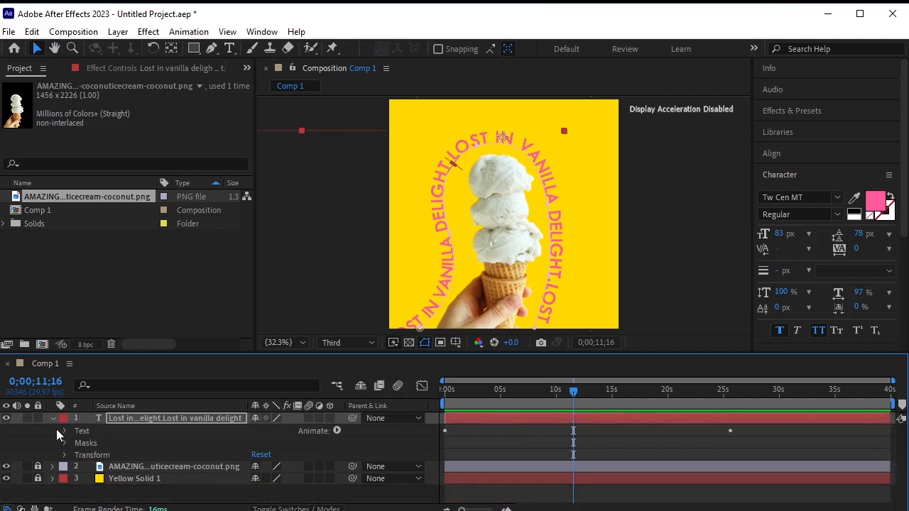
click(52, 418)
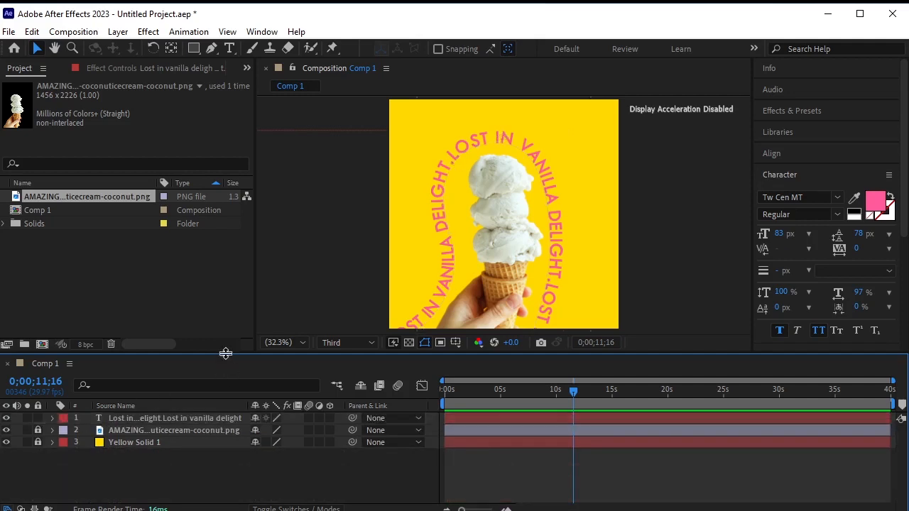
drag(223, 353, 220, 402)
right_click(181, 468)
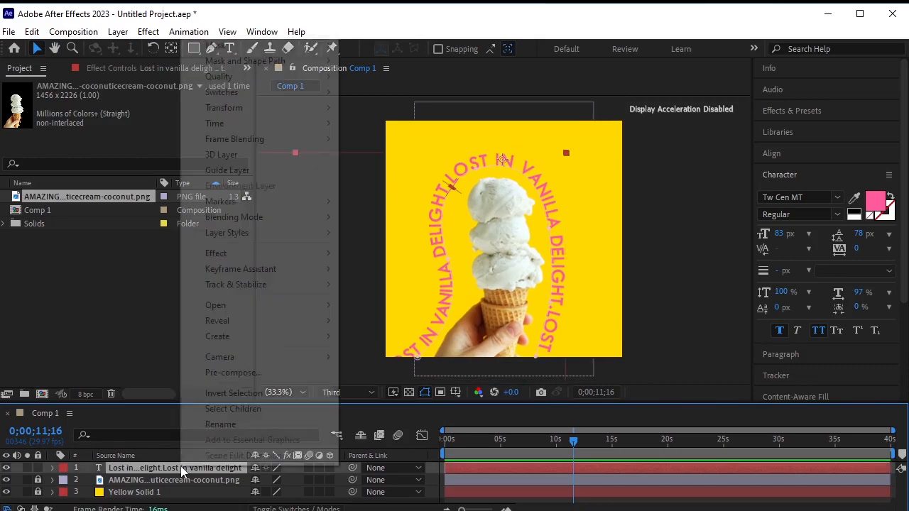
mouse_move(246, 232)
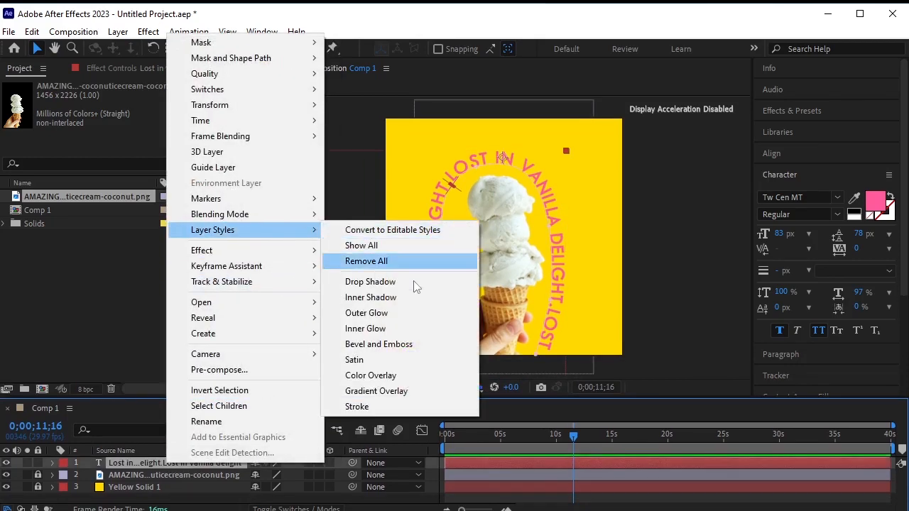
click(404, 407)
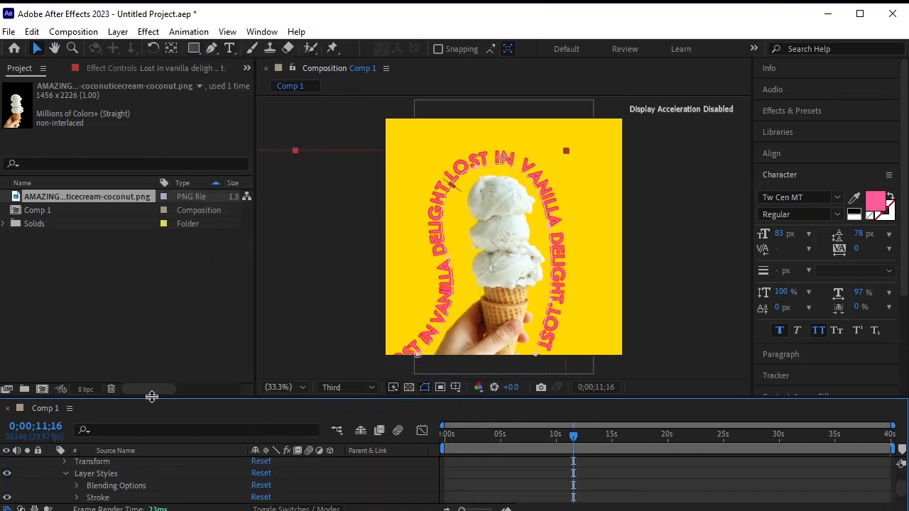
- Set the text layer's Stroke color to white
drag(147, 396, 147, 324)
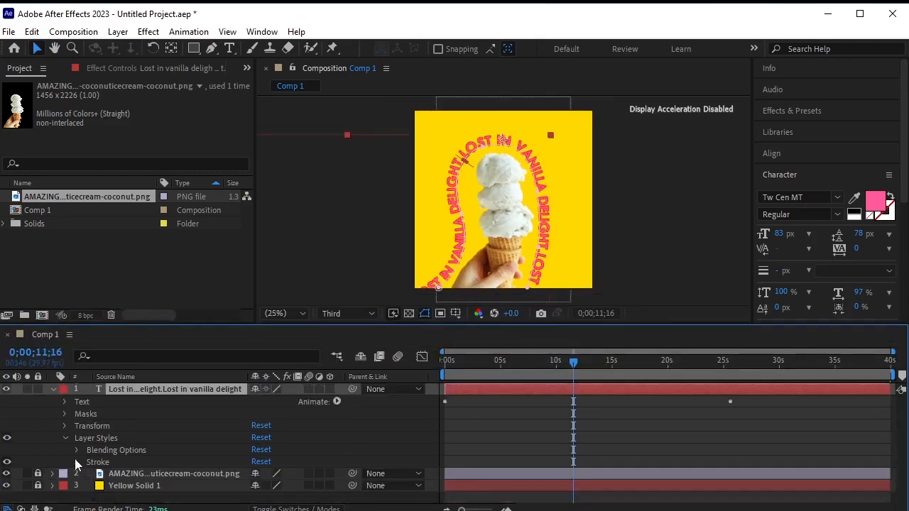
click(75, 460)
click(260, 462)
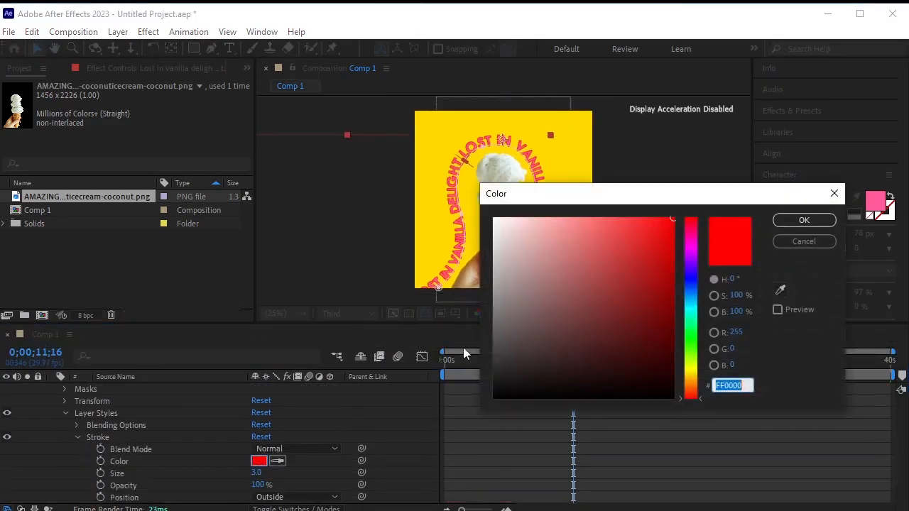
drag(547, 245, 489, 204)
click(791, 221)
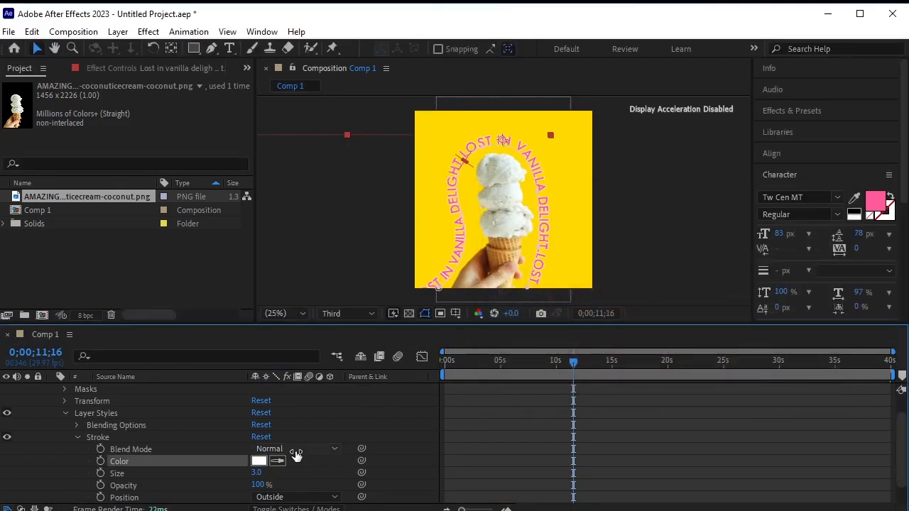
- Set the text layer's Stroke size to 8.5 and collapse the layer's properties
scroll(295, 453, down, 1)
click(260, 472)
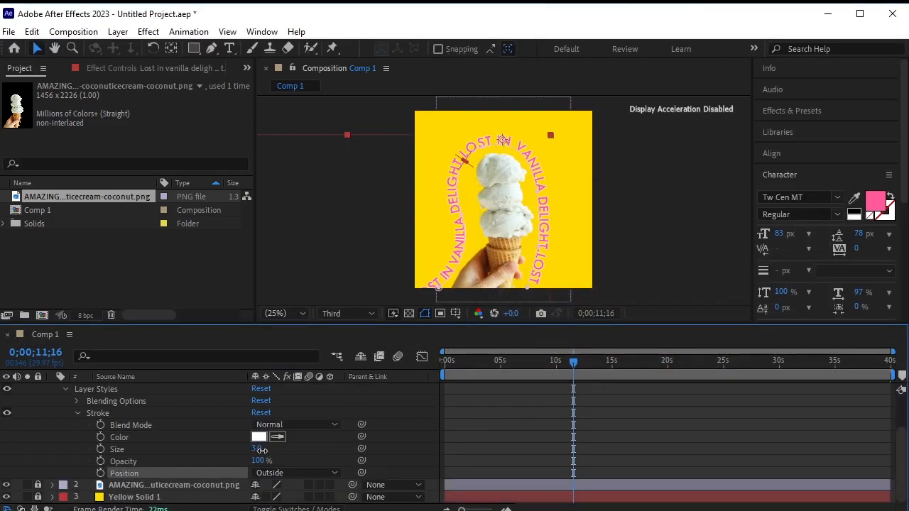
click(260, 449)
click(301, 438)
click(264, 450)
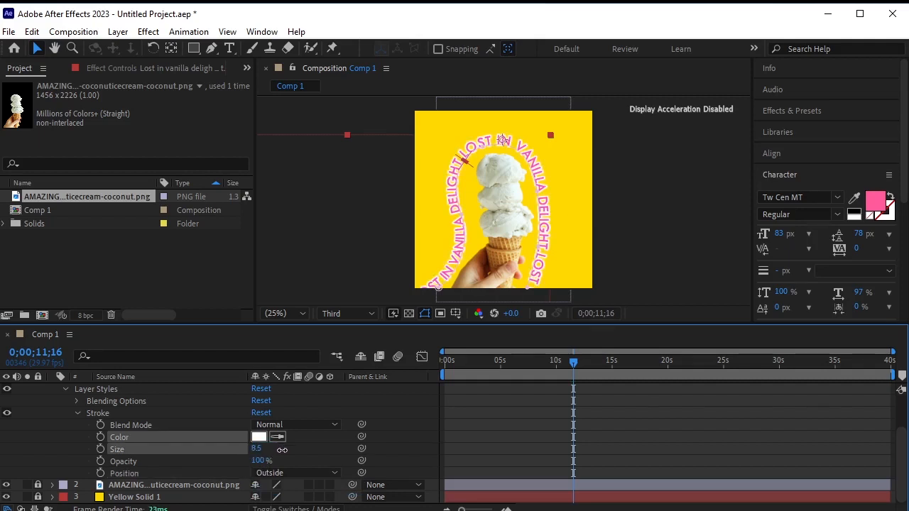
scroll(85, 404, up, 3)
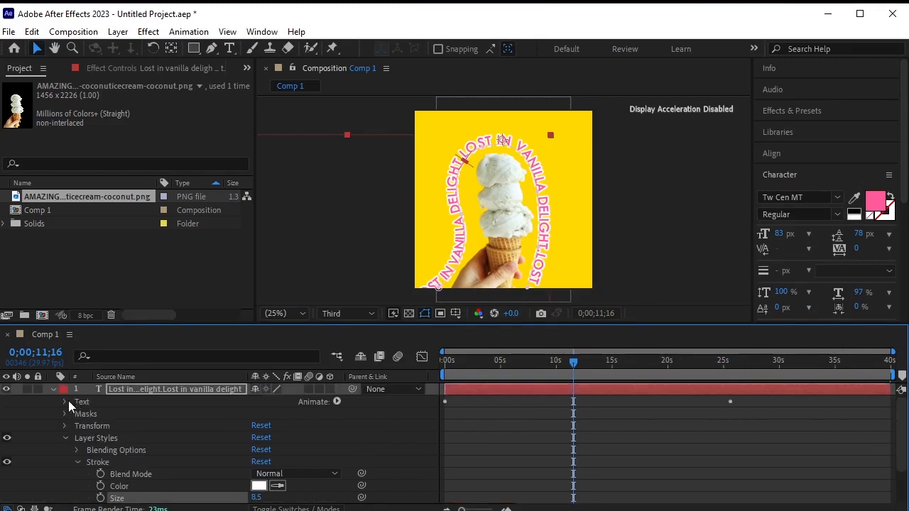
click(51, 389)
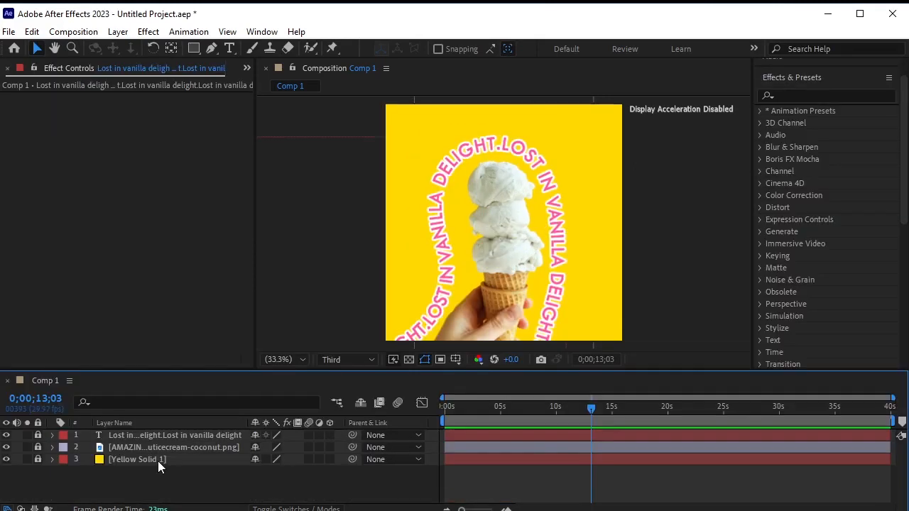
- Unlock the Yellow Solid 1 layer and apply the CC Light Rays effect to it
click(38, 460)
click(810, 95)
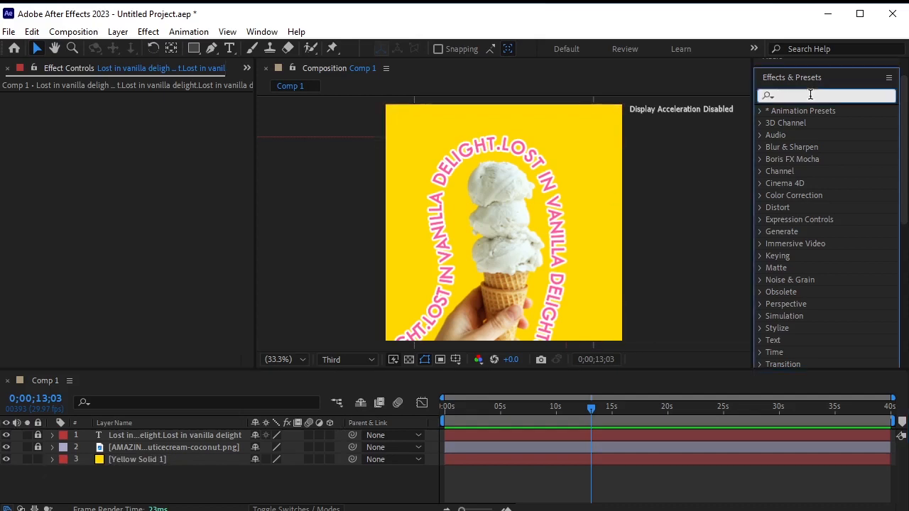
text(cc l)
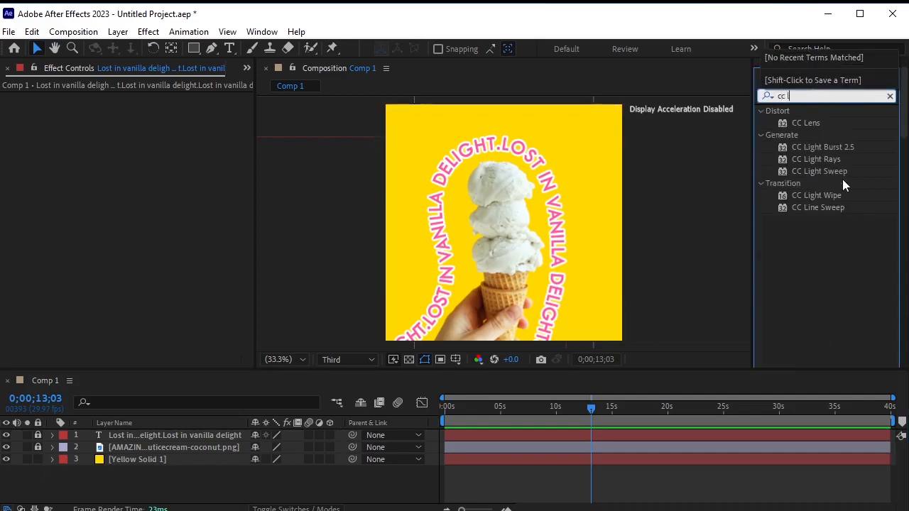
text(igh)
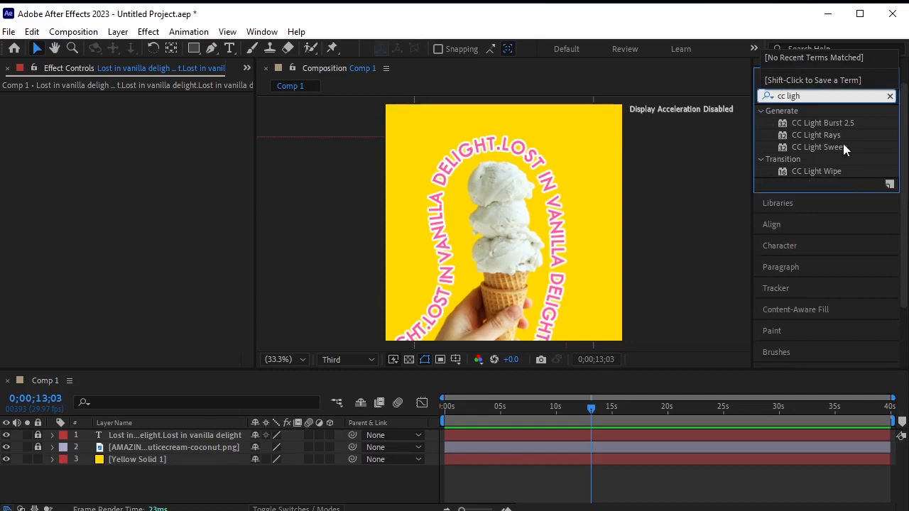
click(840, 145)
drag(832, 133, 169, 459)
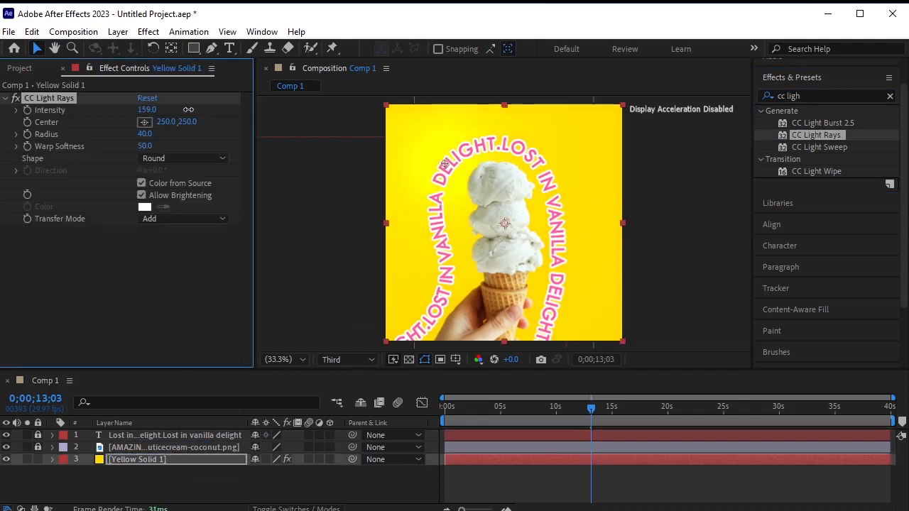
- Set the CC Light Rays Intensity to 126, Center to 75, 57 and Warp Softness to 257
drag(188, 109, 164, 113)
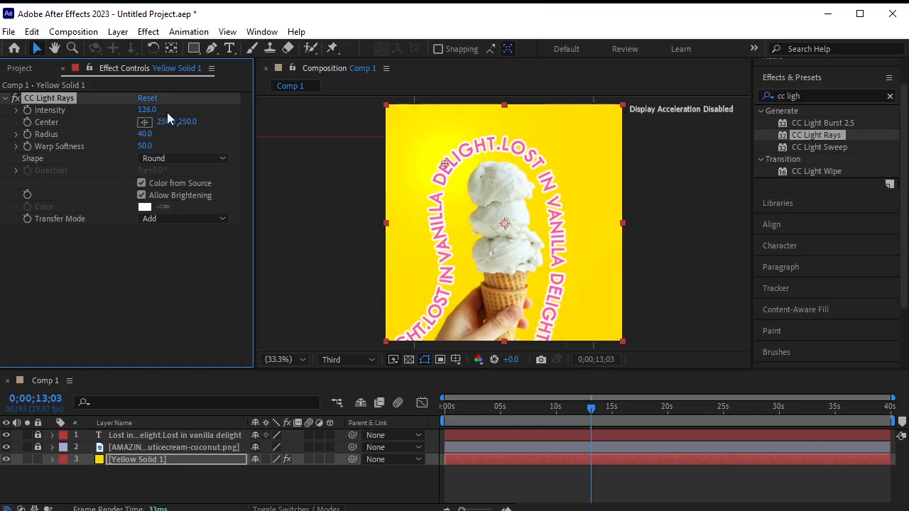
click(144, 121)
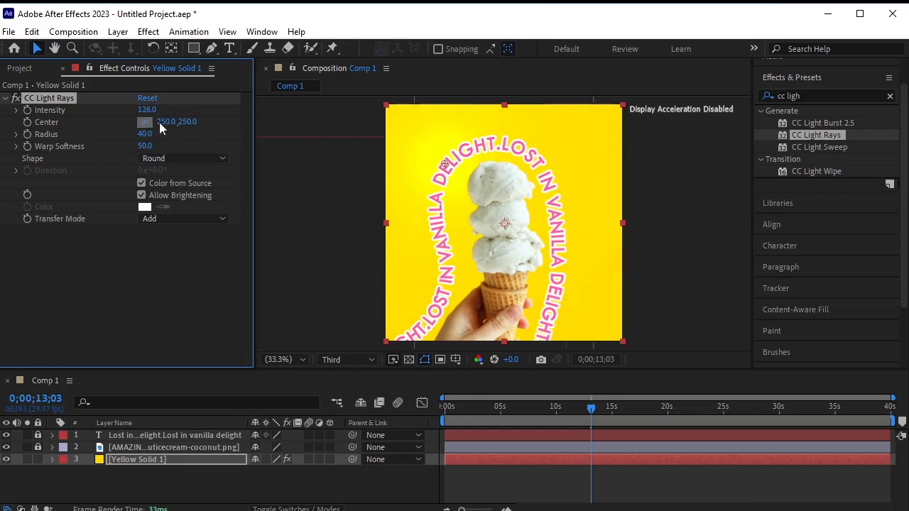
click(404, 111)
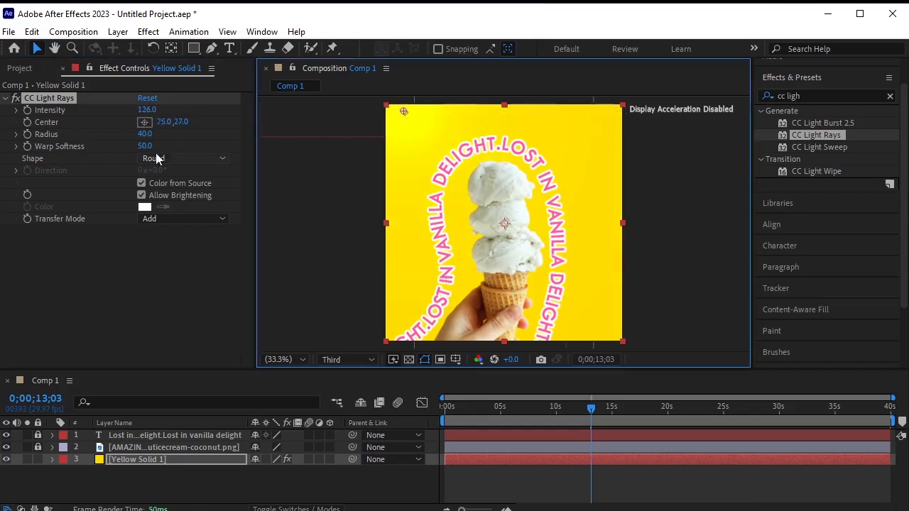
click(200, 120)
drag(201, 120, 203, 119)
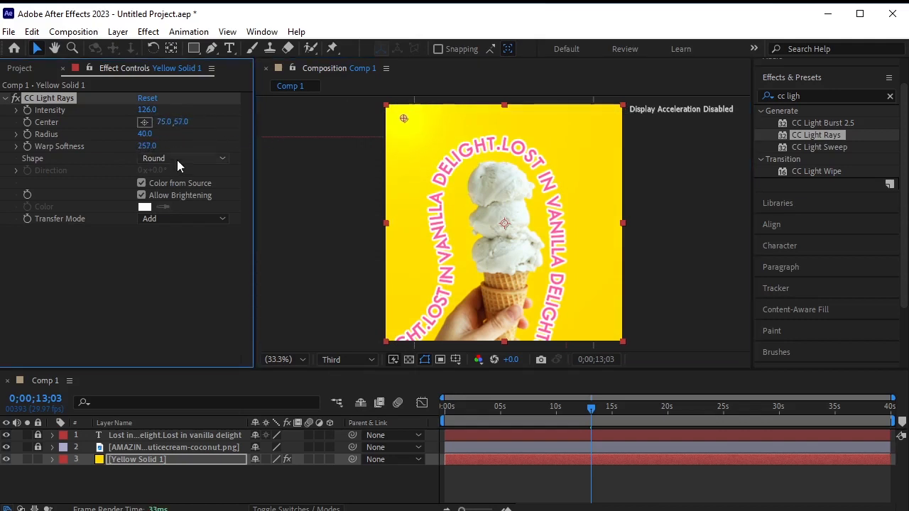
- Keyframe the CC Light Rays Radius at 0;00;00;00 with the value 22
drag(157, 134, 171, 134)
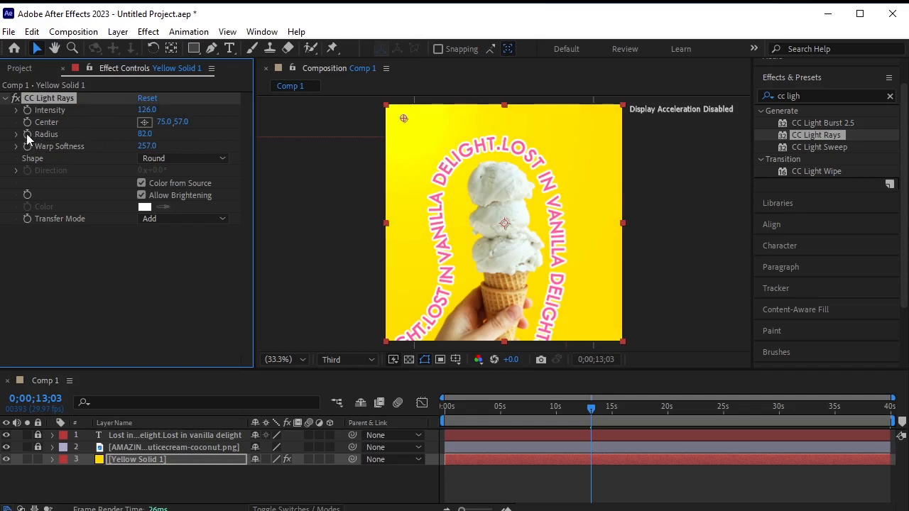
drag(583, 408, 343, 416)
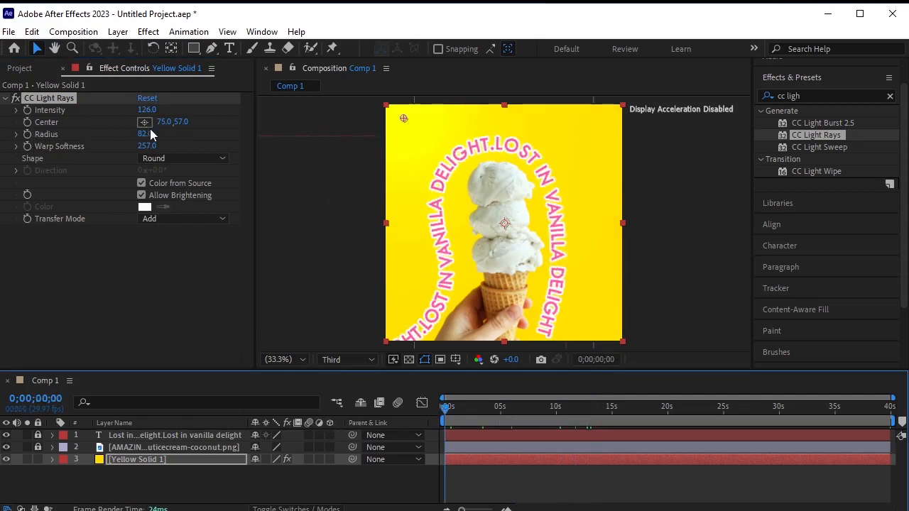
drag(145, 133, 109, 138)
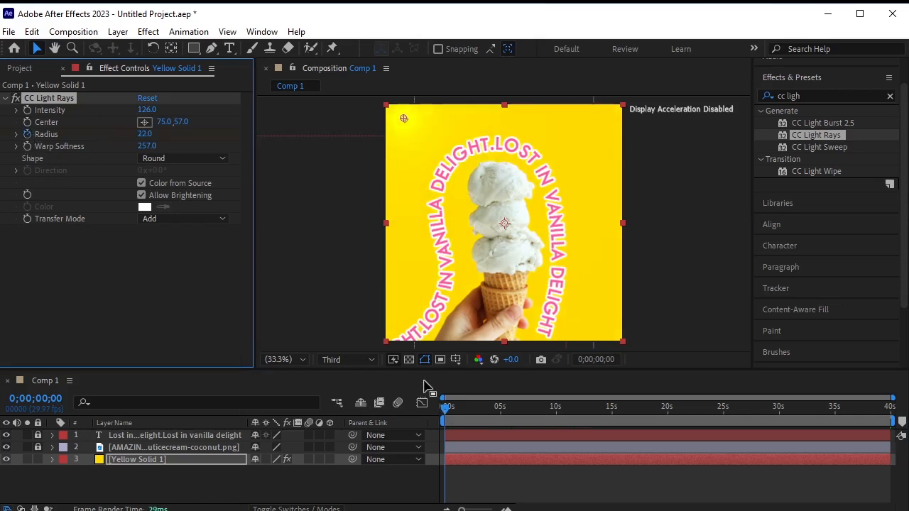
- Add a Radius keyframe of about 104 at 0;00;09;24 with Intensity 142, and preview the light rays from the start
drag(449, 412, 553, 412)
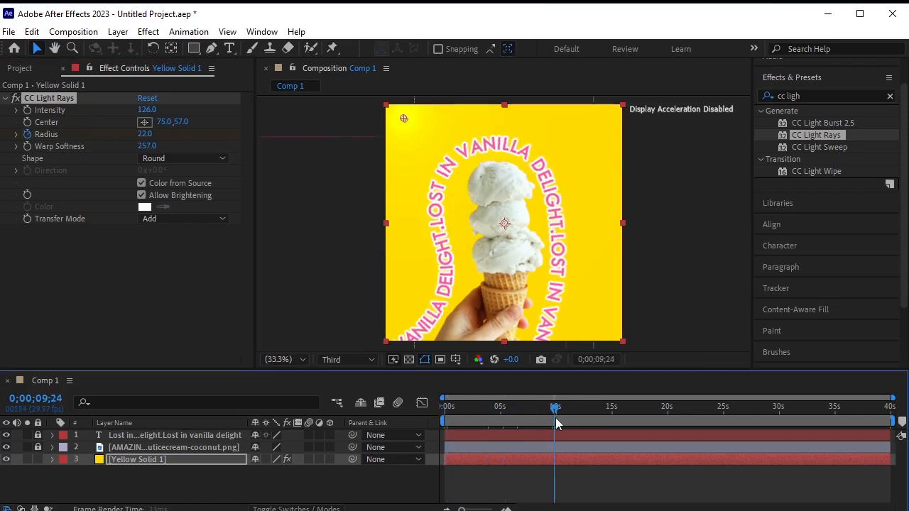
drag(145, 134, 176, 134)
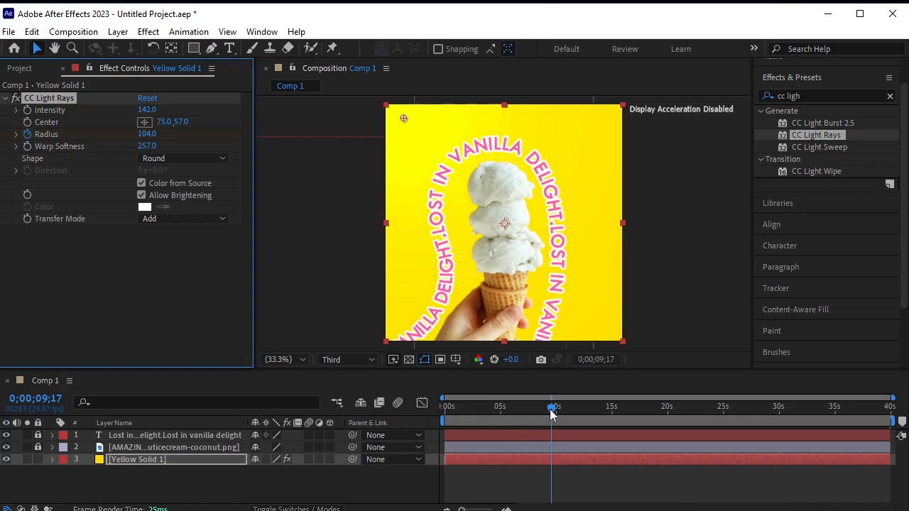
drag(550, 413, 137, 454)
key(space)
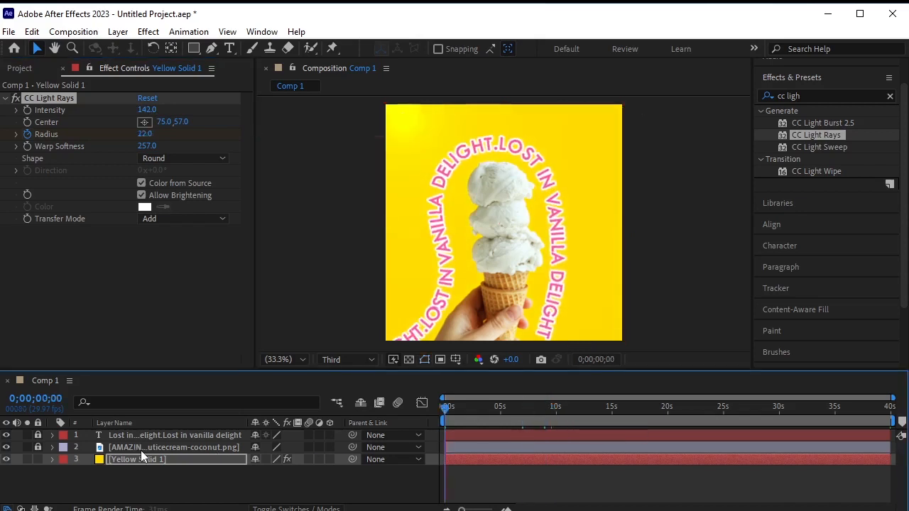